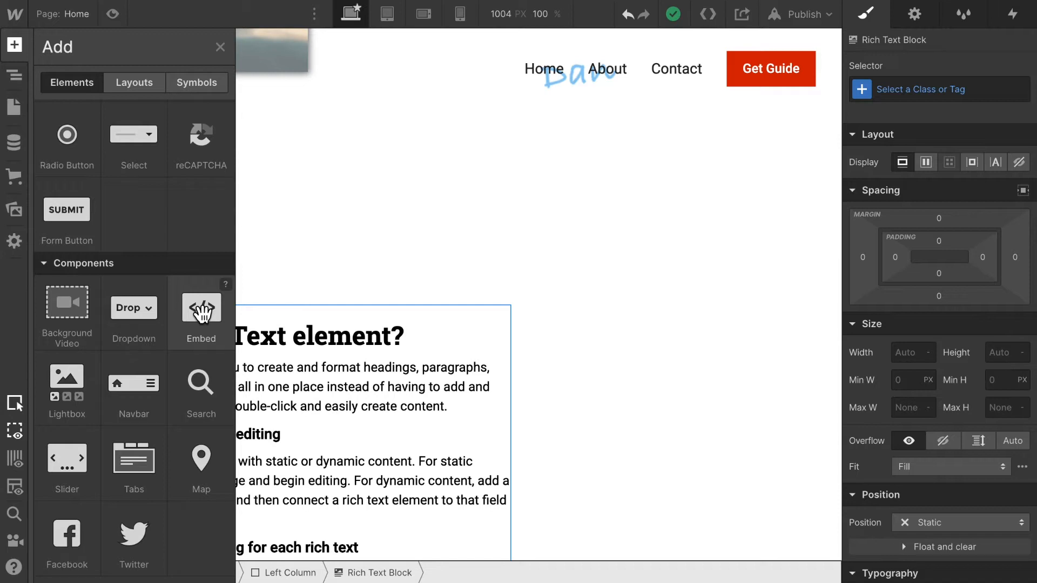
Step: Add an HTML Embed component to the empty Right Column beside the rich text block
{"action": "scroll", "coordinate": [201, 314], "scroll_direction": "up", "scroll_amount": 5}
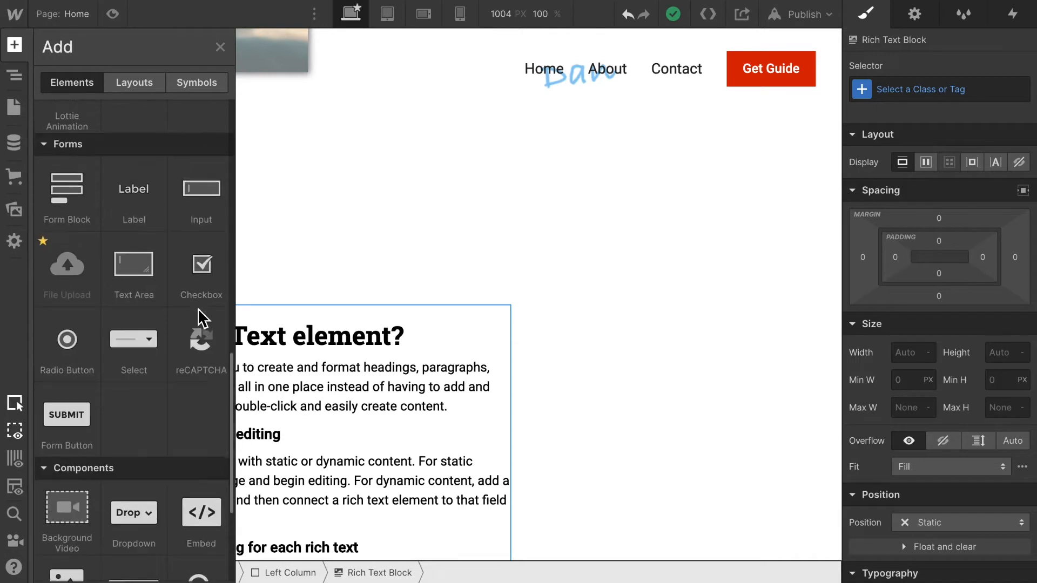
{"action": "scroll", "coordinate": [151, 235], "scroll_direction": "up", "scroll_amount": 5}
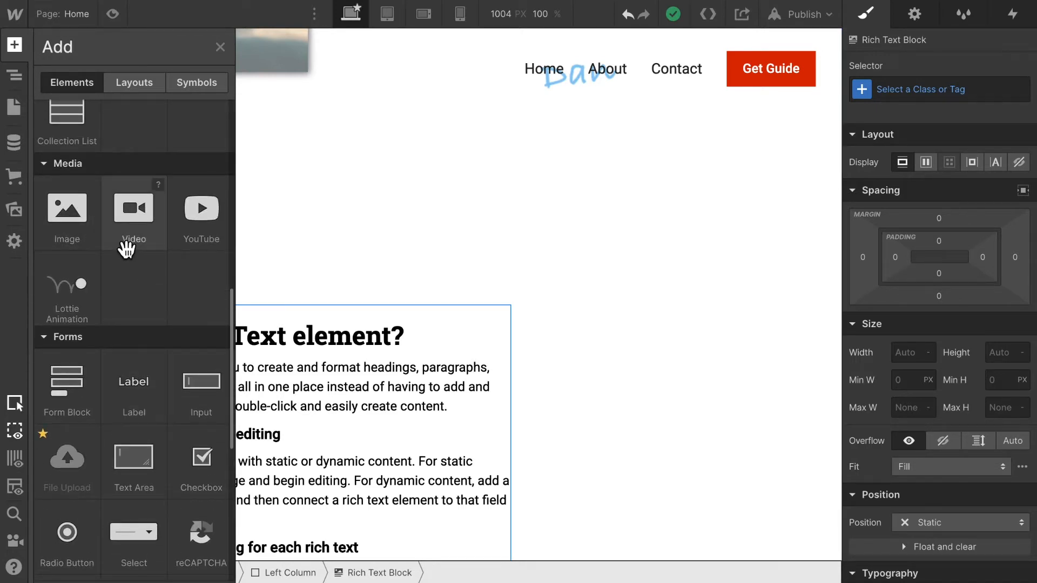
{"action": "scroll", "coordinate": [113, 354], "scroll_direction": "down", "scroll_amount": 5}
{"action": "scroll", "coordinate": [112, 349], "scroll_direction": "down", "scroll_amount": 5}
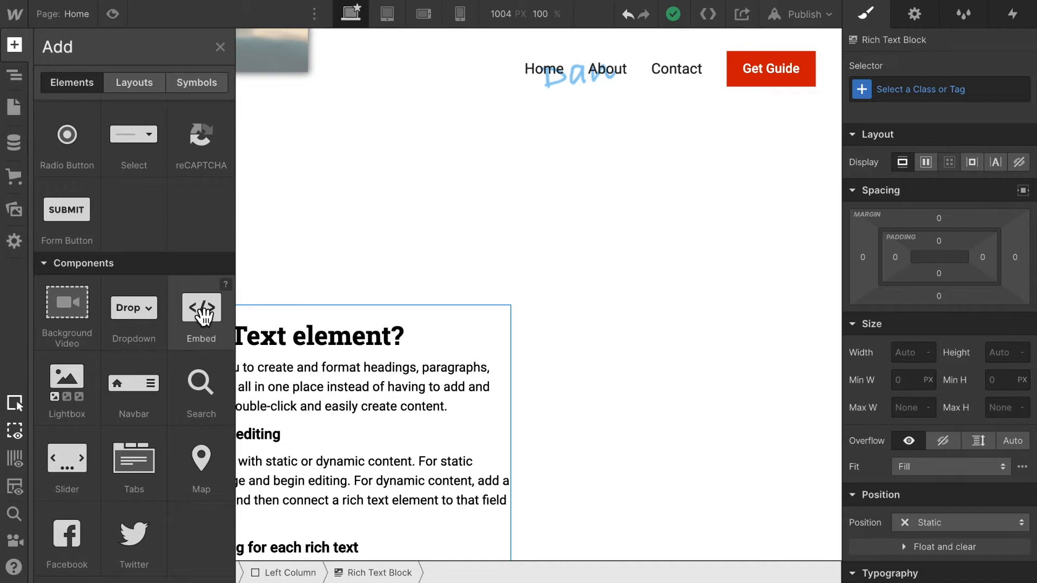
{"action": "left_click_drag", "start_coordinate": [203, 316], "coordinate": [912, 572]}
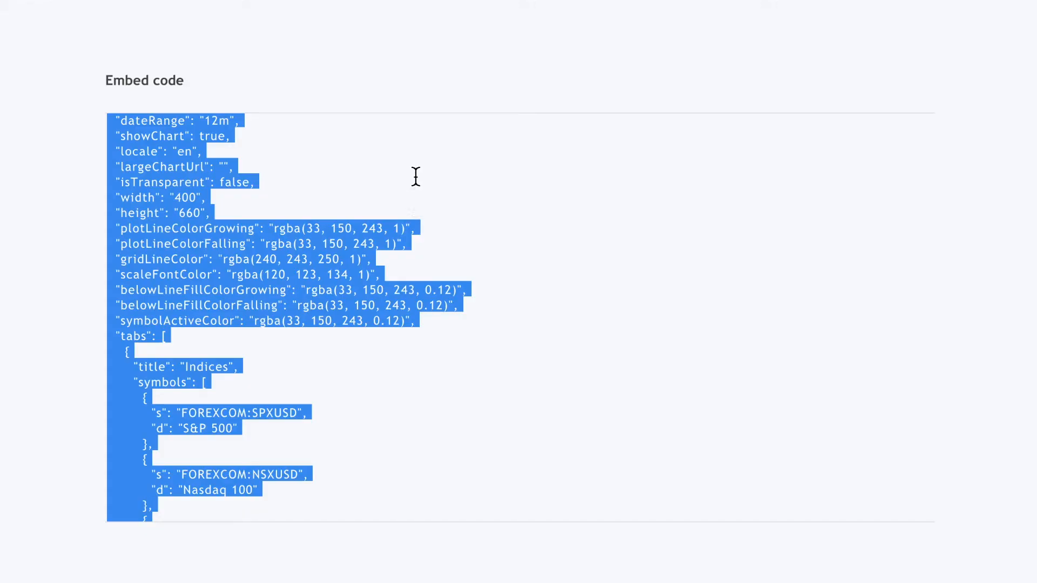
Step: Paste the copied TradingView market widget code into the HTML embed and save it
{"action": "scroll", "coordinate": [428, 97], "scroll_direction": "up", "scroll_amount": 6}
{"action": "scroll", "coordinate": [428, 97], "scroll_direction": "up", "scroll_amount": 7}
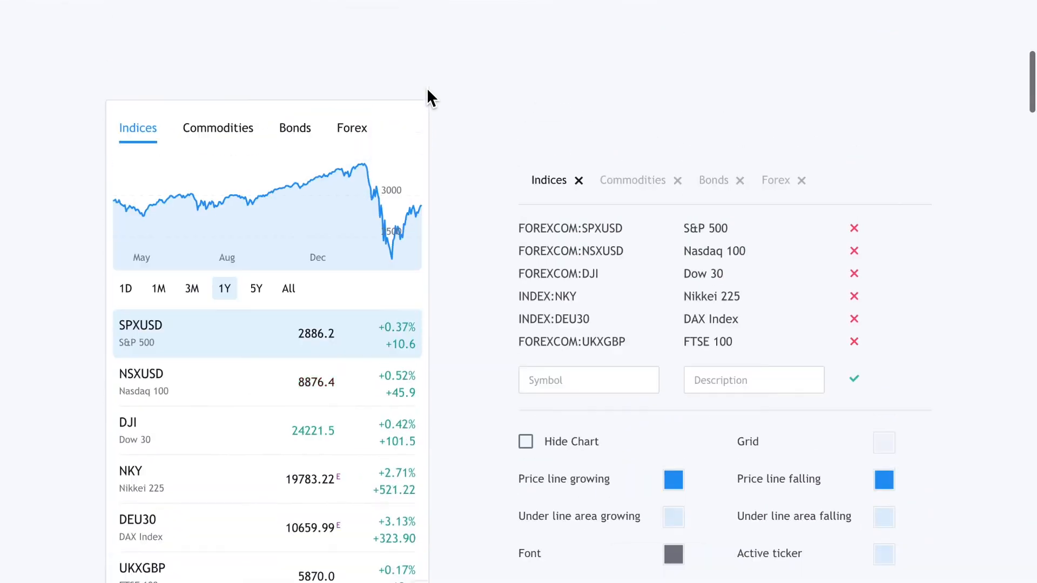
{"action": "scroll", "coordinate": [435, 111], "scroll_direction": "down", "scroll_amount": 5}
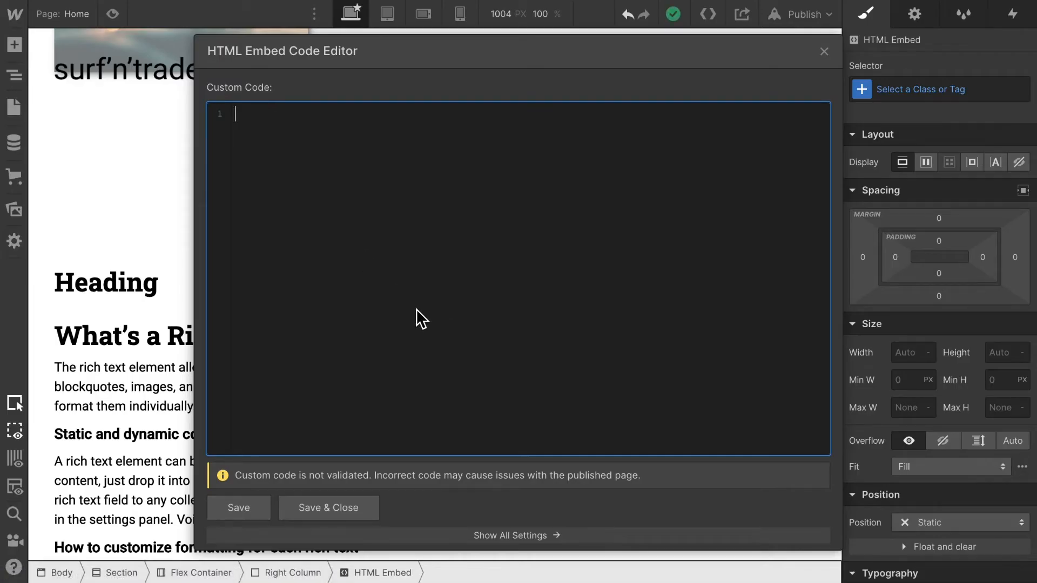
{"action": "key", "text": "ctrl+v"}
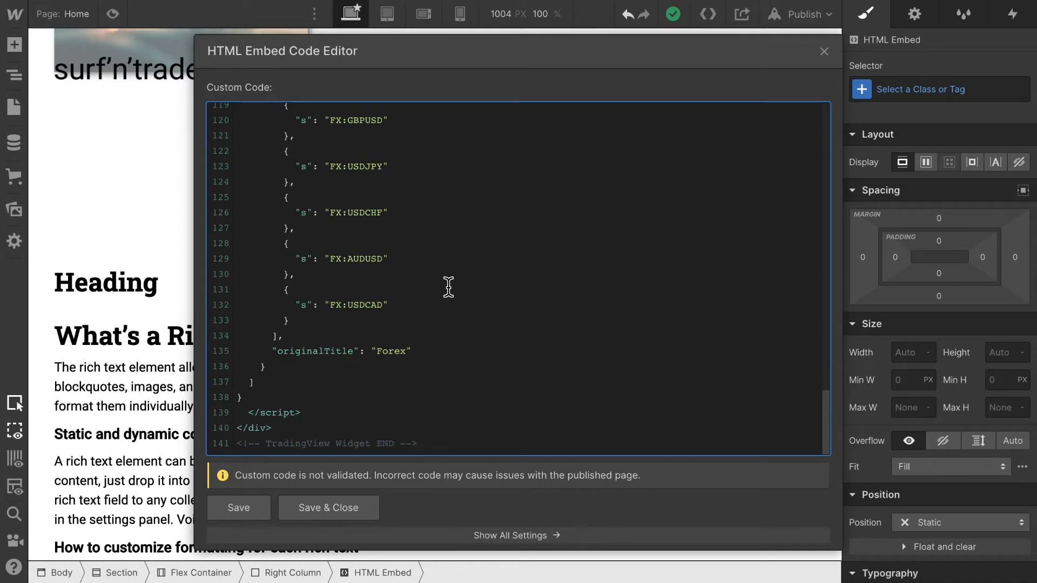
{"action": "scroll", "coordinate": [448, 286], "scroll_direction": "up", "scroll_amount": 10}
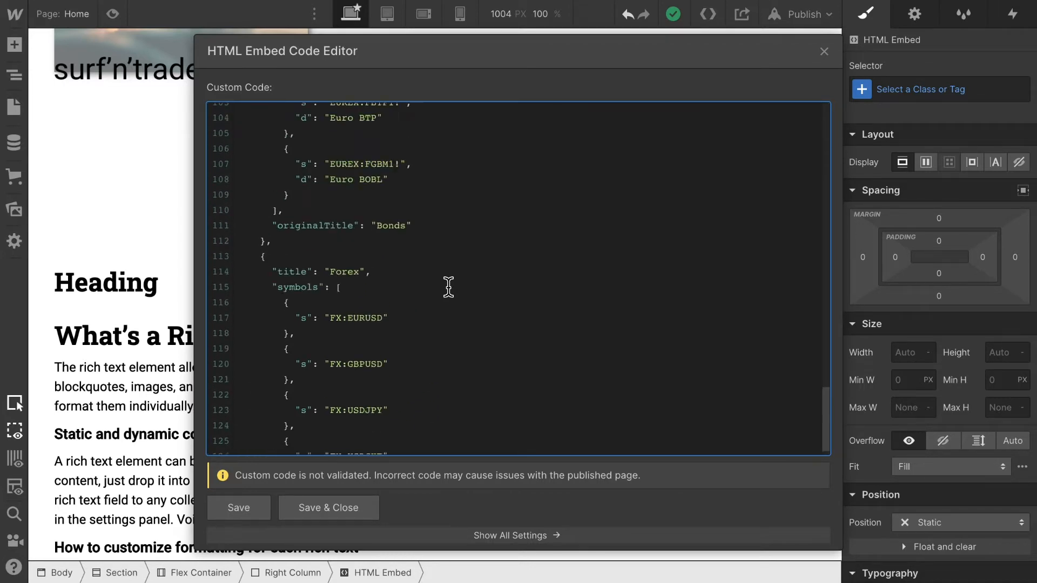
{"action": "scroll", "coordinate": [449, 286], "scroll_direction": "up", "scroll_amount": 8}
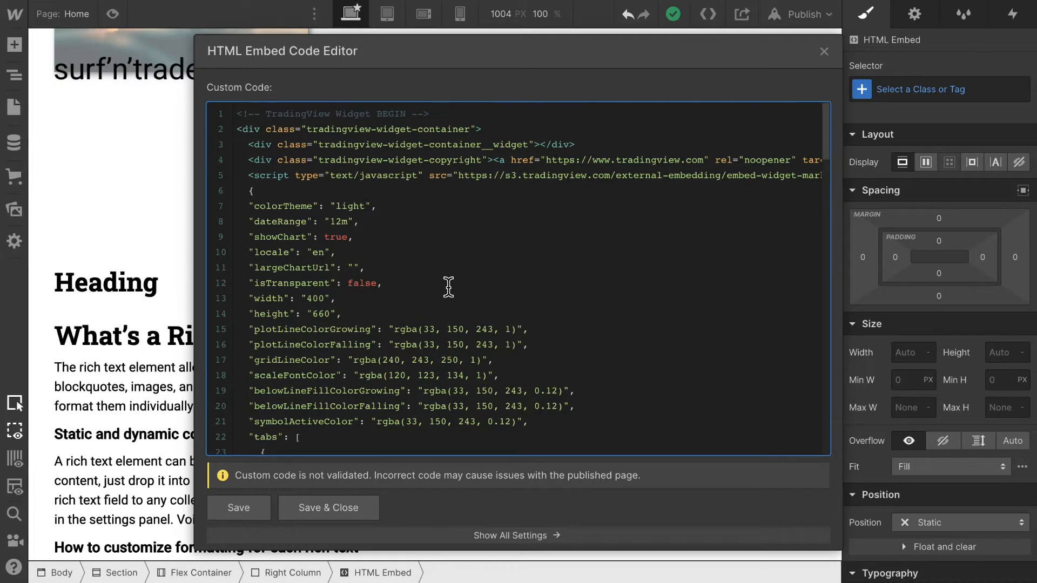
{"action": "scroll", "coordinate": [449, 286], "scroll_direction": "down", "scroll_amount": 10}
{"action": "scroll", "coordinate": [448, 287], "scroll_direction": "down", "scroll_amount": 20}
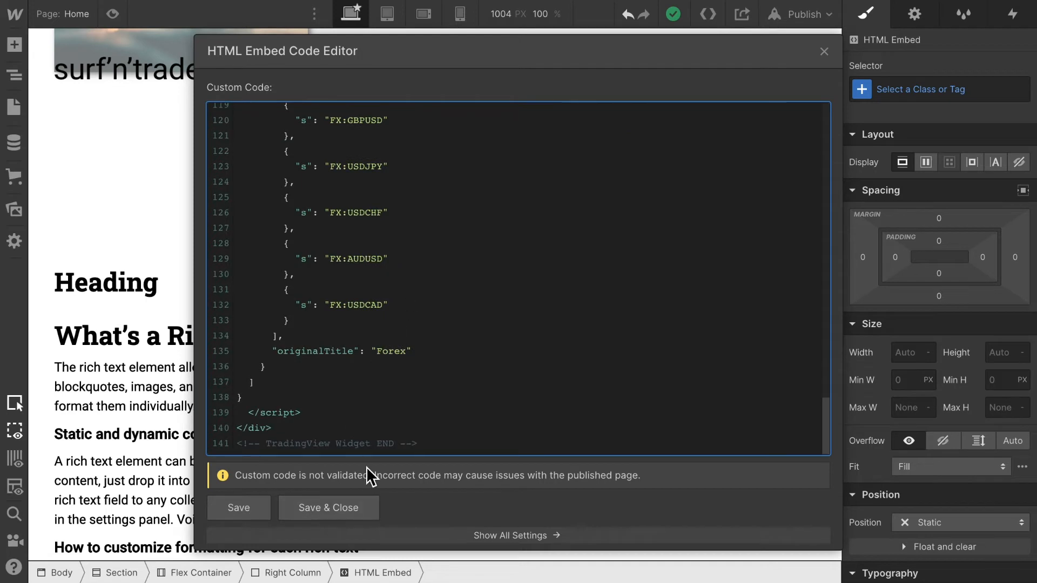
{"action": "left_click", "coordinate": [348, 511]}
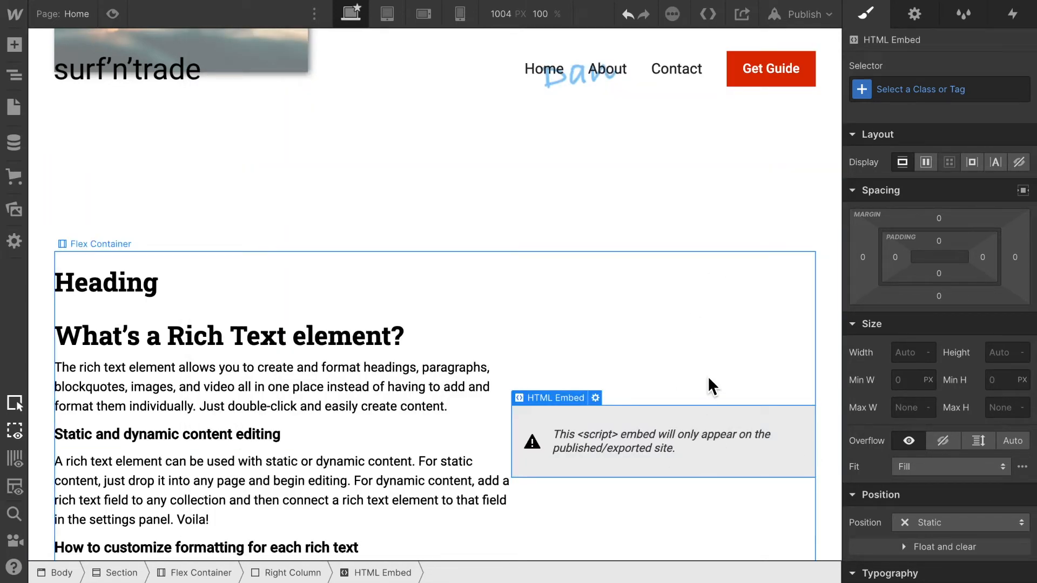
Step: Check the Home page in preview mode and publish the site to surfntrade.webflow.io
{"action": "left_click", "coordinate": [113, 16]}
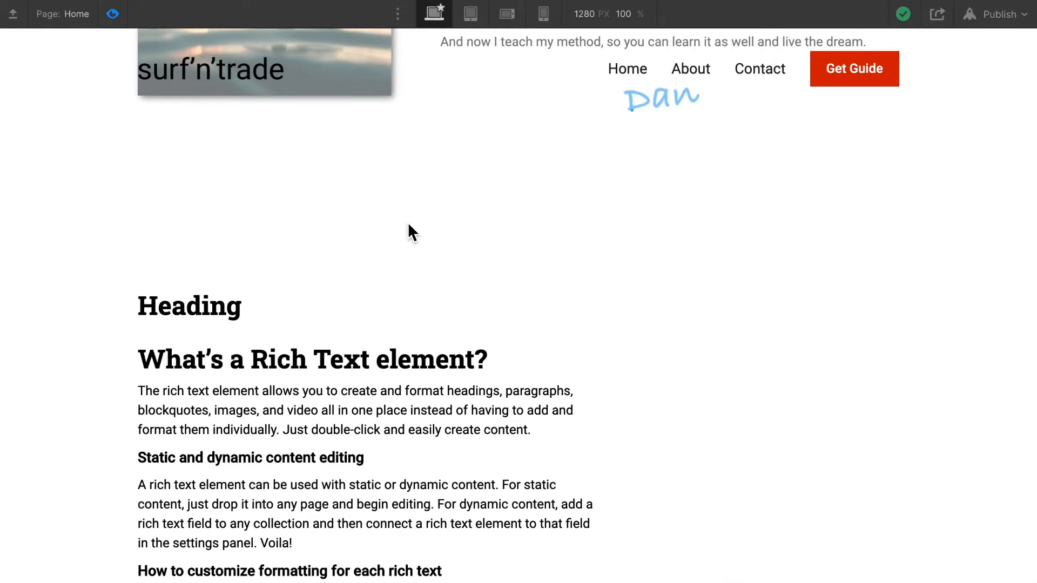
{"action": "left_click", "coordinate": [114, 14]}
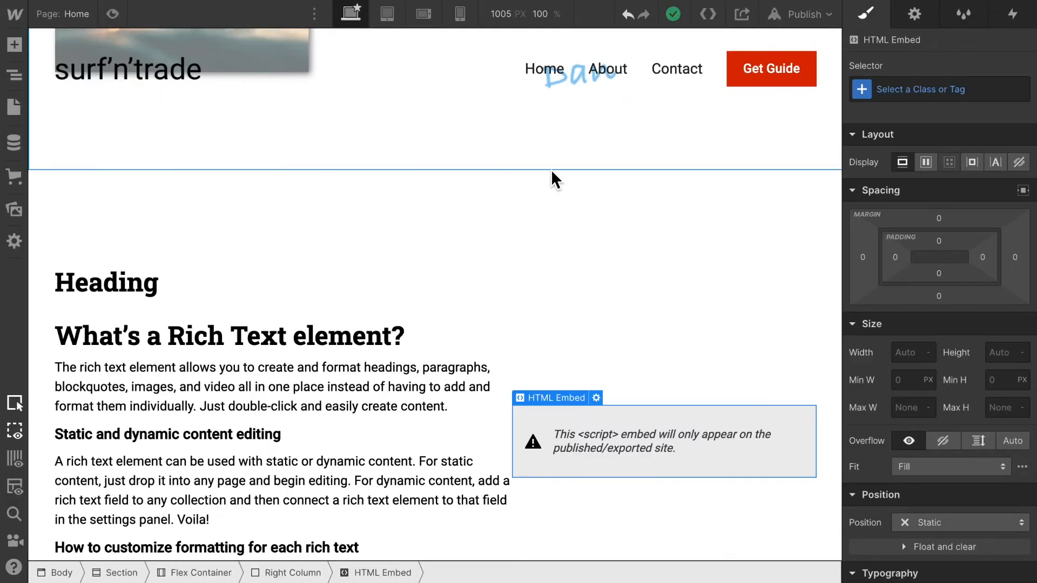
{"action": "left_click", "coordinate": [828, 15]}
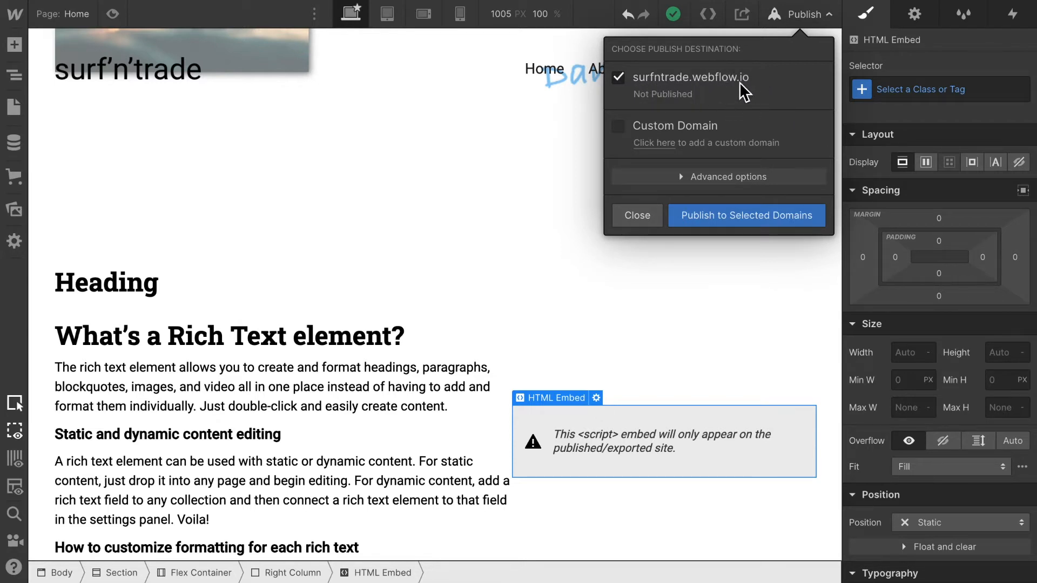
{"action": "left_click", "coordinate": [724, 219]}
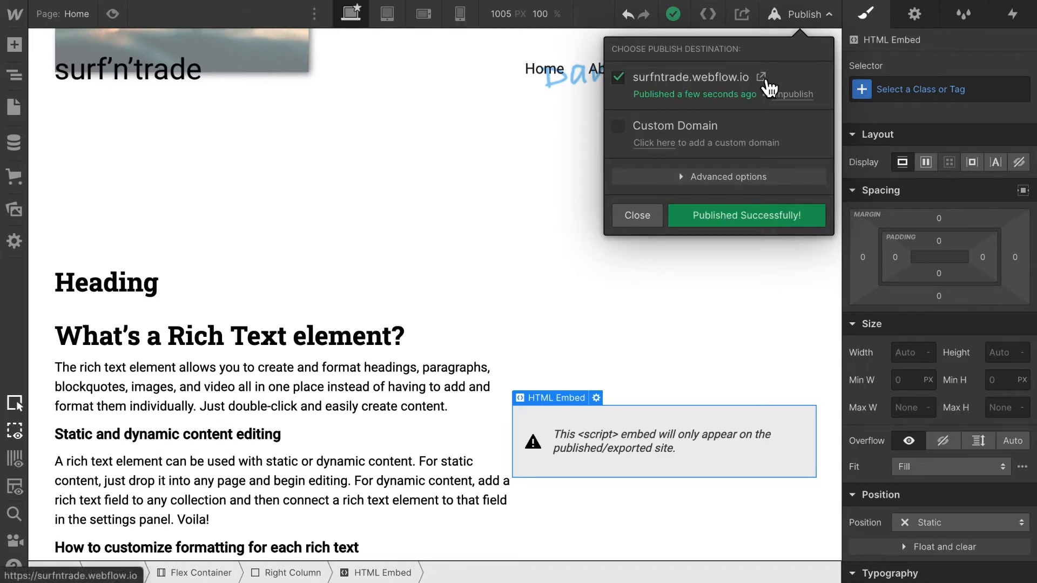
Step: Open the published surfntrade.webflow.io site and examine how the market widget appears beside the text and the rest of the page
{"action": "left_click", "coordinate": [765, 80]}
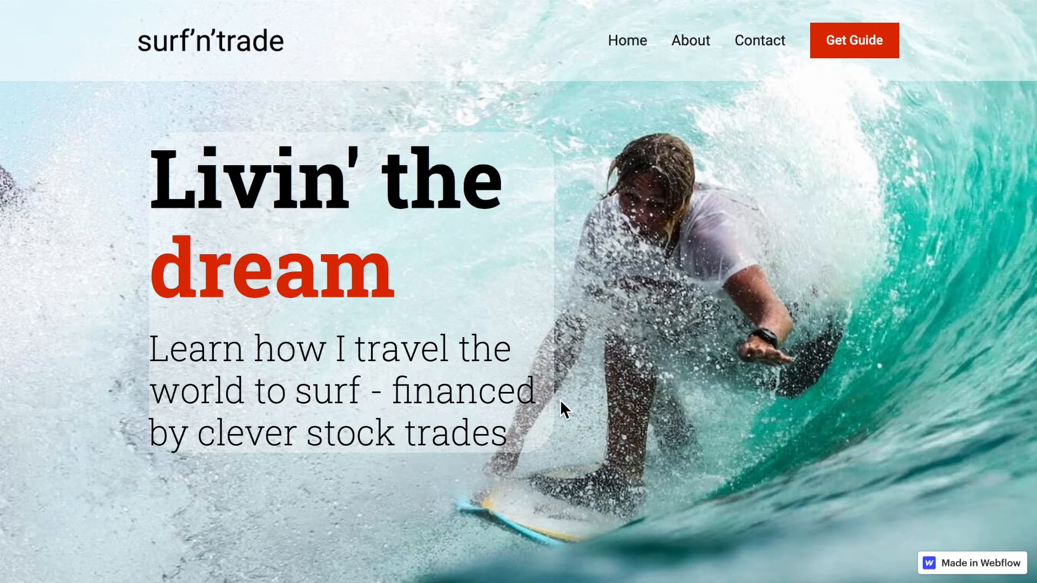
{"action": "scroll", "coordinate": [562, 410], "scroll_direction": "down", "scroll_amount": 4}
{"action": "scroll", "coordinate": [561, 411], "scroll_direction": "down", "scroll_amount": 8}
{"action": "scroll", "coordinate": [561, 410], "scroll_direction": "up", "scroll_amount": 1}
{"action": "scroll", "coordinate": [560, 399], "scroll_direction": "up", "scroll_amount": 7}
{"action": "scroll", "coordinate": [560, 400], "scroll_direction": "up", "scroll_amount": 4}
{"action": "scroll", "coordinate": [560, 399], "scroll_direction": "down", "scroll_amount": 4}
{"action": "scroll", "coordinate": [559, 399], "scroll_direction": "up", "scroll_amount": 2}
{"action": "scroll", "coordinate": [560, 403], "scroll_direction": "up", "scroll_amount": 2}
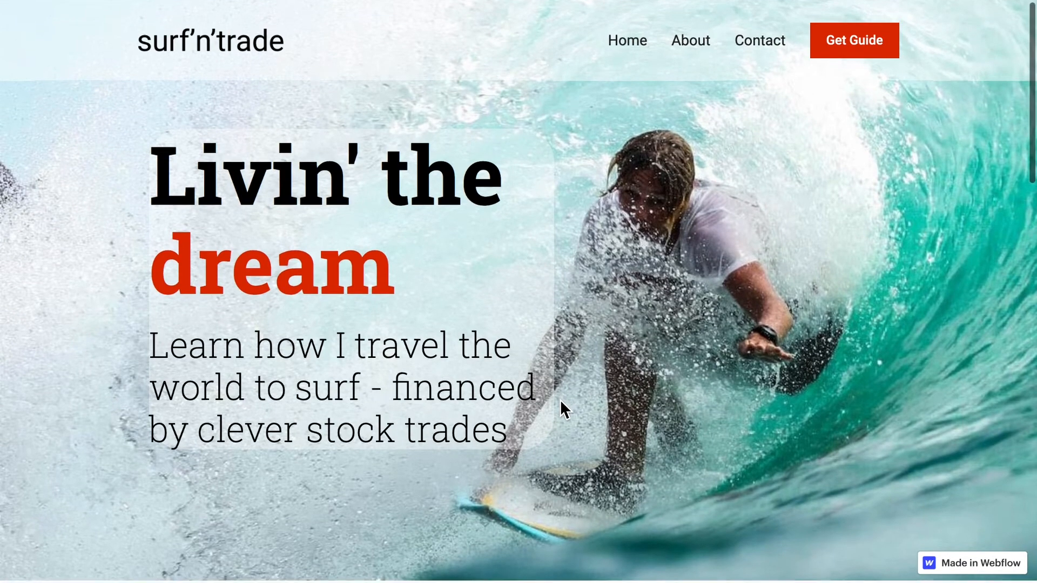
{"action": "scroll", "coordinate": [562, 410], "scroll_direction": "down", "scroll_amount": 17}
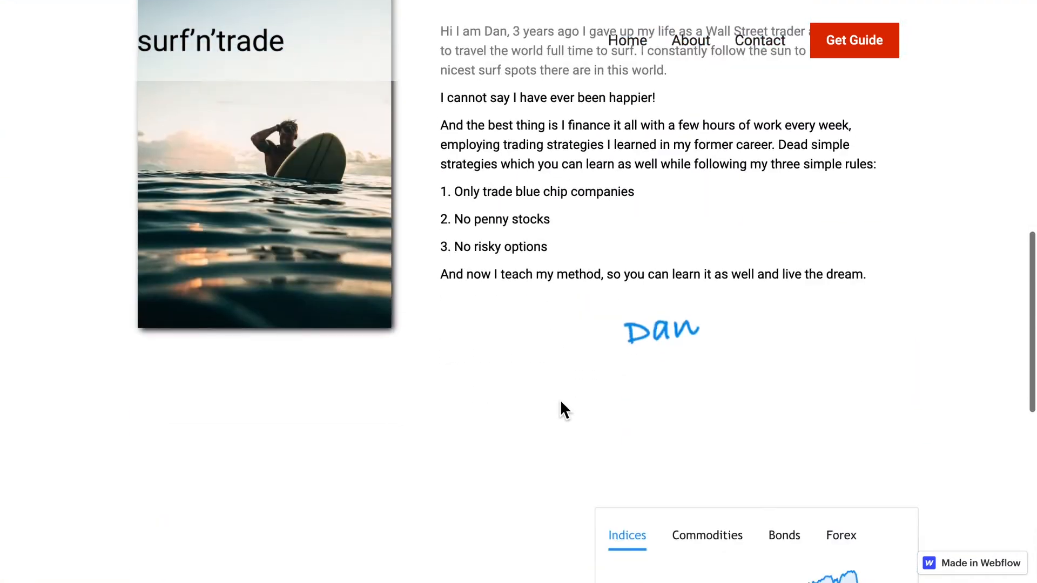
{"action": "scroll", "coordinate": [561, 410], "scroll_direction": "down", "scroll_amount": 6}
{"action": "scroll", "coordinate": [560, 409], "scroll_direction": "up", "scroll_amount": 3}
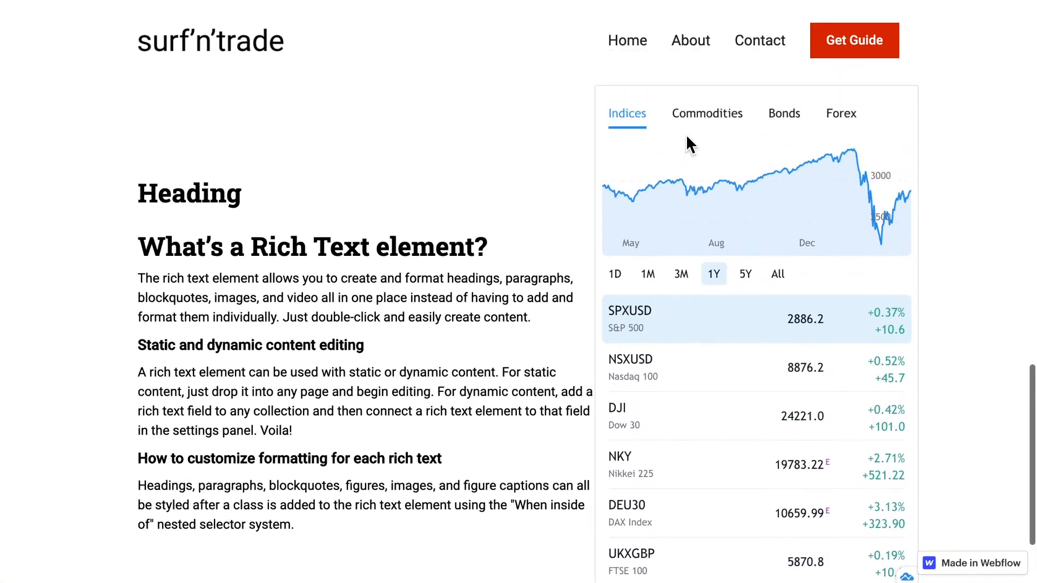
{"action": "scroll", "coordinate": [929, 300], "scroll_direction": "down", "scroll_amount": 2}
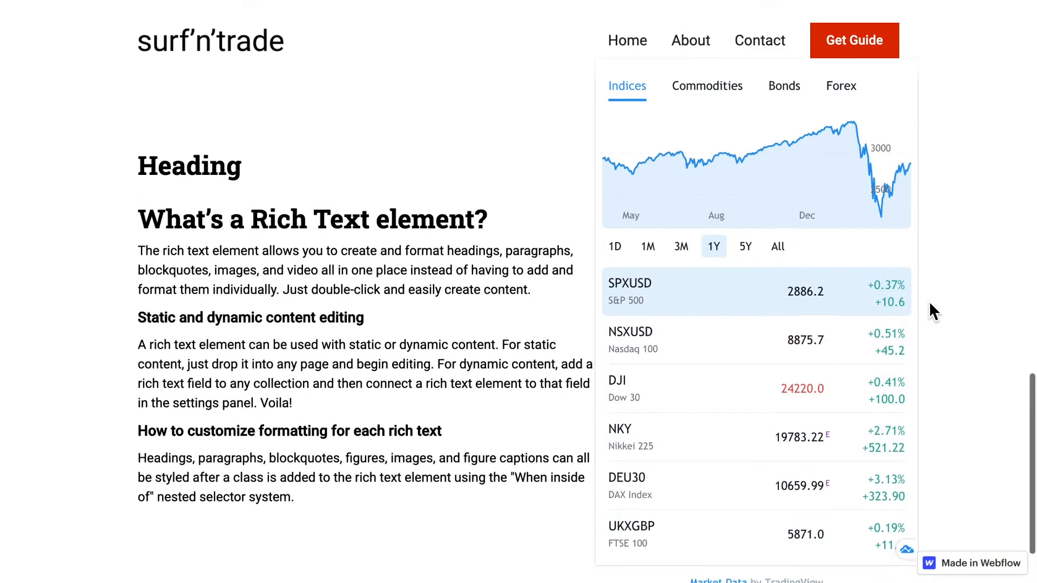
{"action": "scroll", "coordinate": [930, 304], "scroll_direction": "up", "scroll_amount": 6}
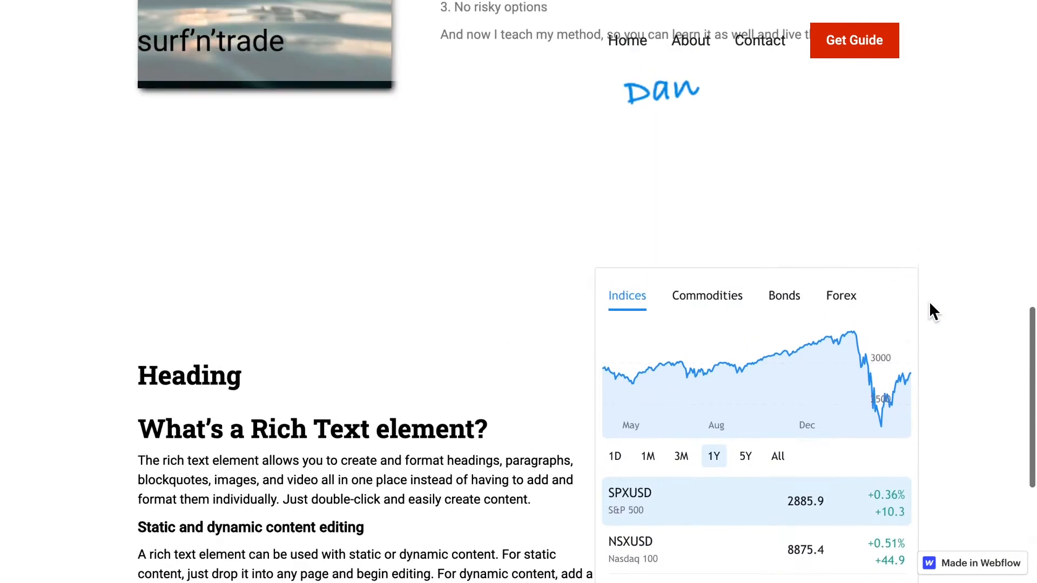
{"action": "scroll", "coordinate": [641, 324], "scroll_direction": "up", "scroll_amount": 11}
{"action": "scroll", "coordinate": [641, 324], "scroll_direction": "down", "scroll_amount": 12}
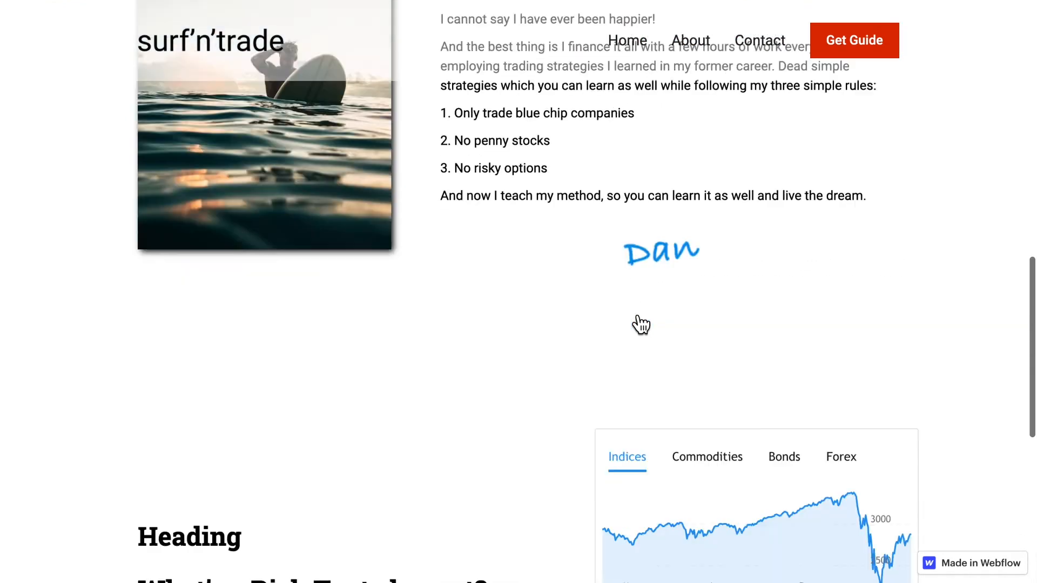
{"action": "scroll", "coordinate": [641, 324], "scroll_direction": "down", "scroll_amount": 4}
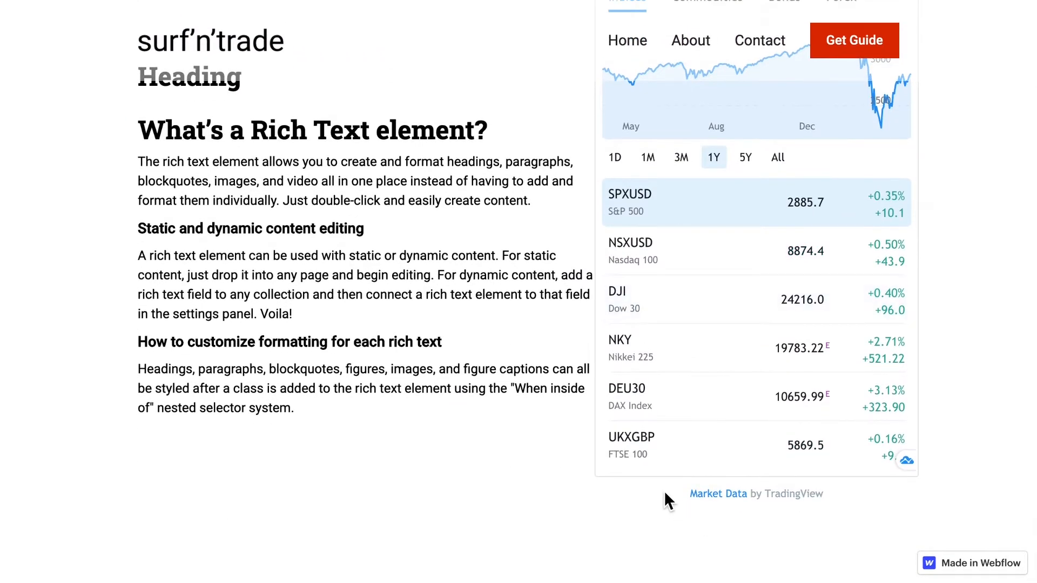
{"action": "scroll", "coordinate": [475, 184], "scroll_direction": "up", "scroll_amount": 3}
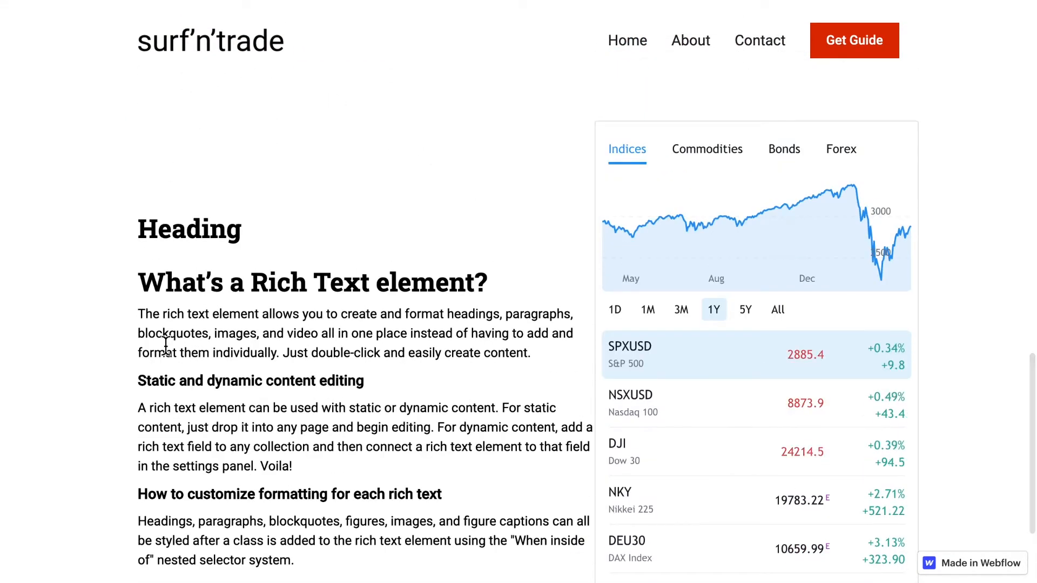
{"action": "scroll", "coordinate": [451, 259], "scroll_direction": "up", "scroll_amount": 4}
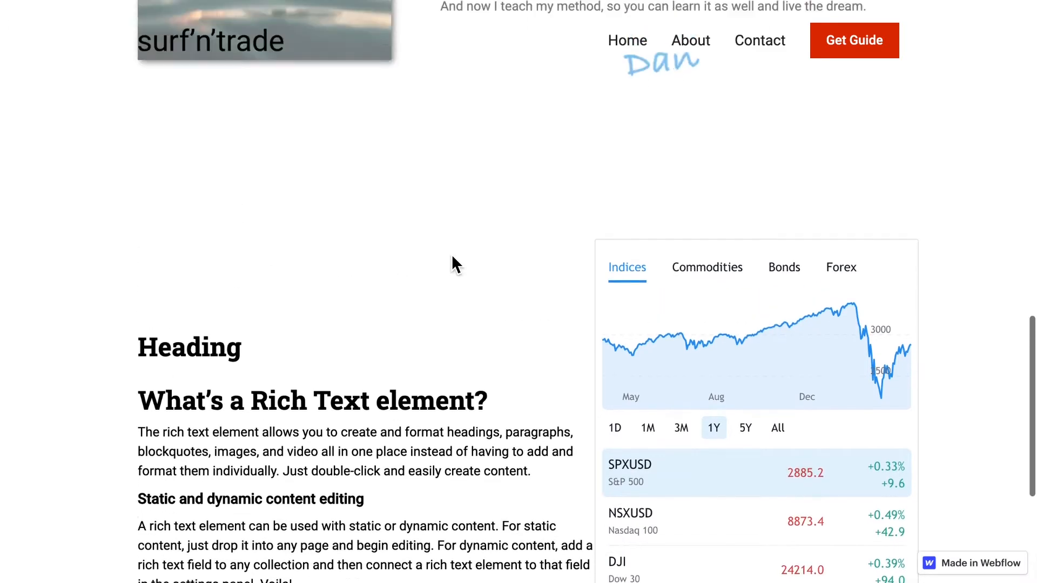
{"action": "scroll", "coordinate": [420, 178], "scroll_direction": "up", "scroll_amount": 15}
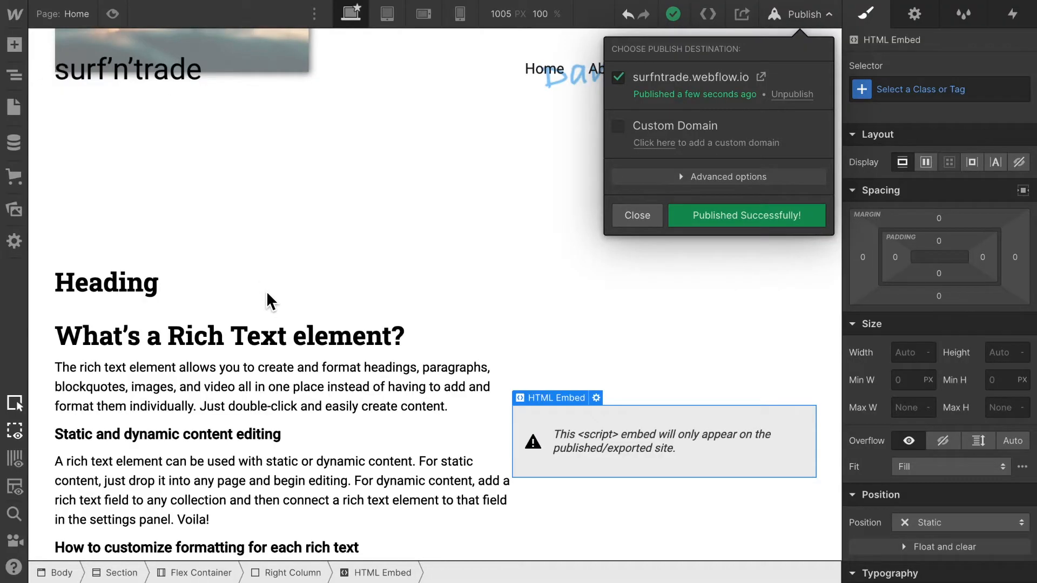
{"action": "key", "text": "Escape"}
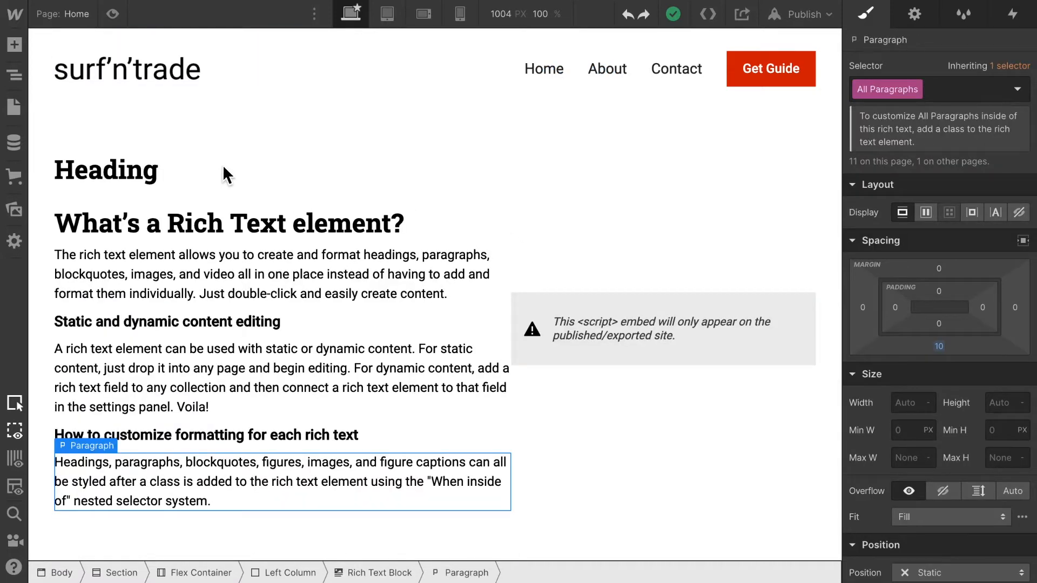
Step: Apply the existing Section Heading class to the placeholder heading above the rich text block
{"action": "left_click", "coordinate": [185, 170]}
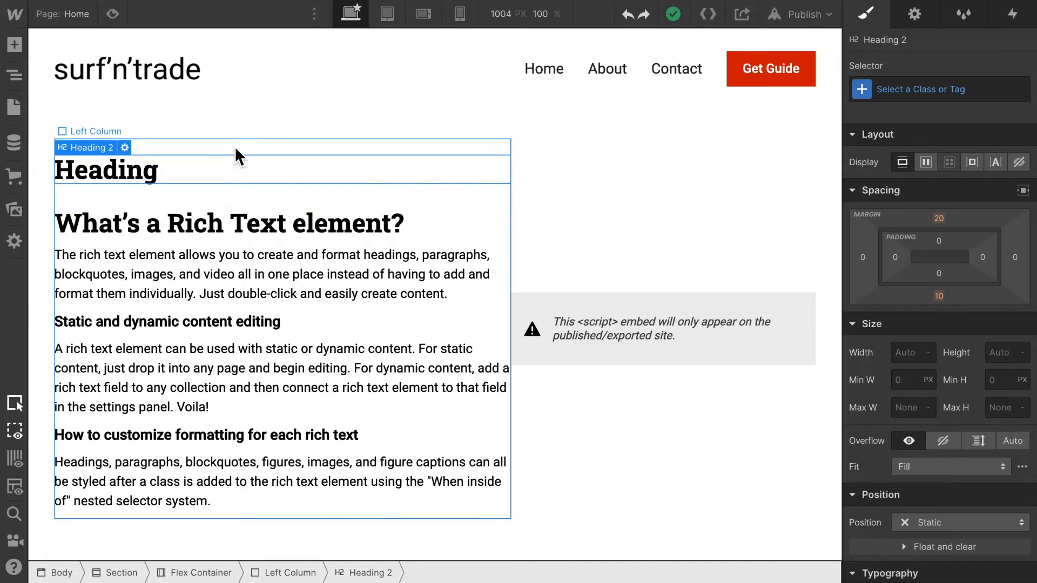
{"action": "scroll", "coordinate": [223, 177], "scroll_direction": "up", "scroll_amount": 10}
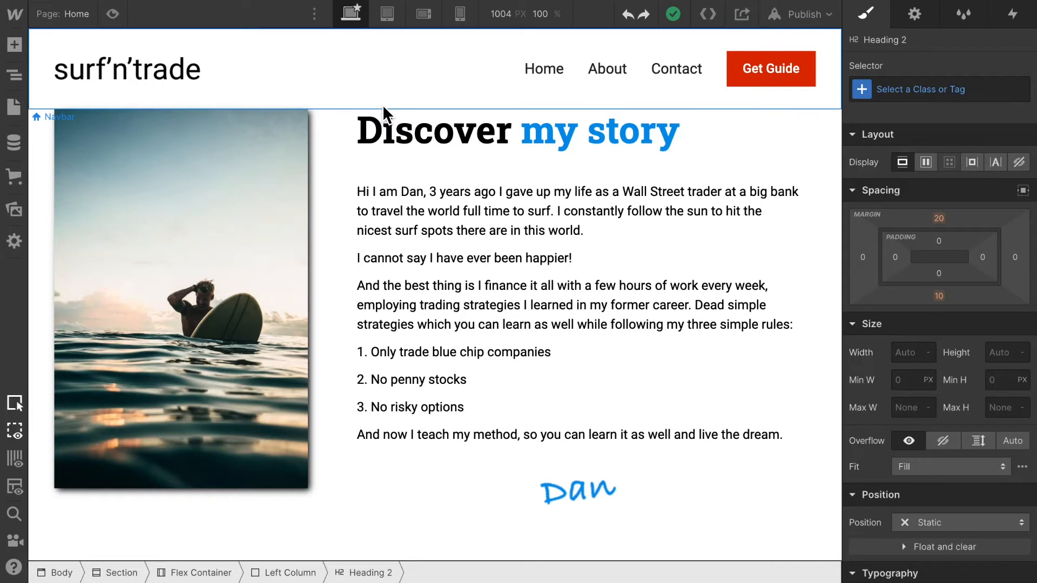
{"action": "scroll", "coordinate": [395, 130], "scroll_direction": "down", "scroll_amount": 10}
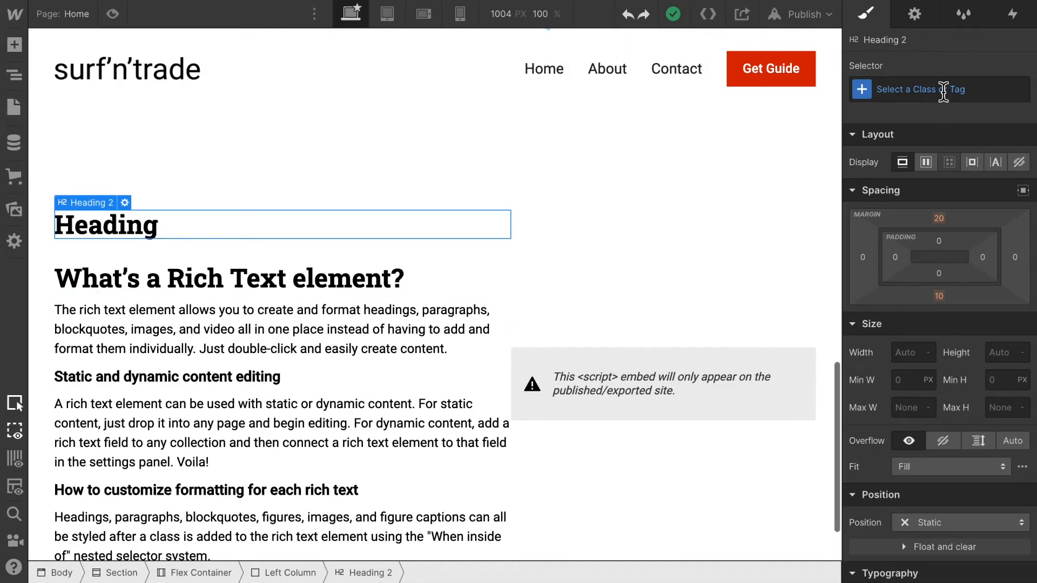
{"action": "left_click", "coordinate": [943, 89]}
{"action": "type", "text": "Section"}
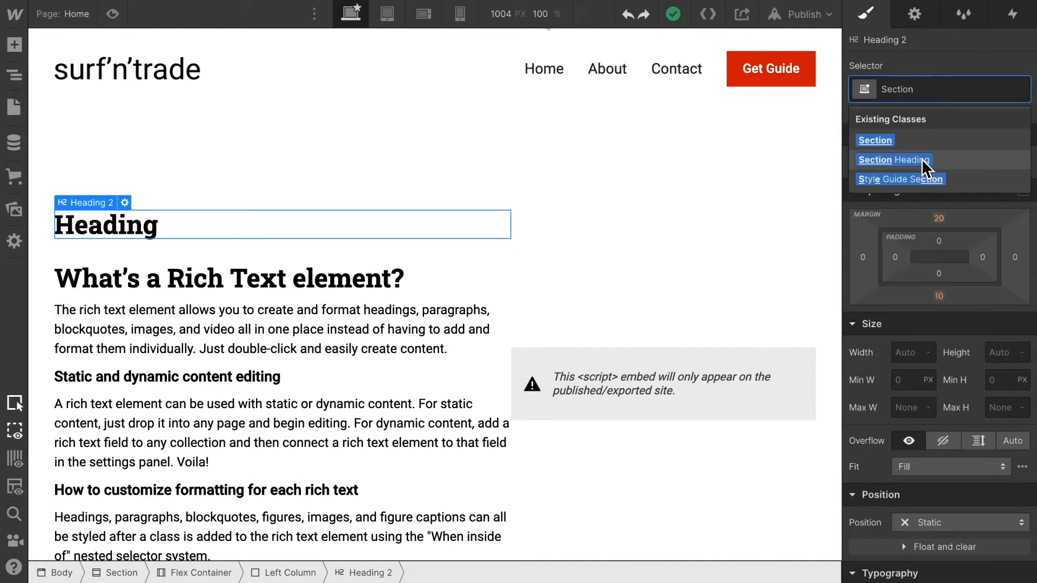
{"action": "left_click", "coordinate": [927, 160]}
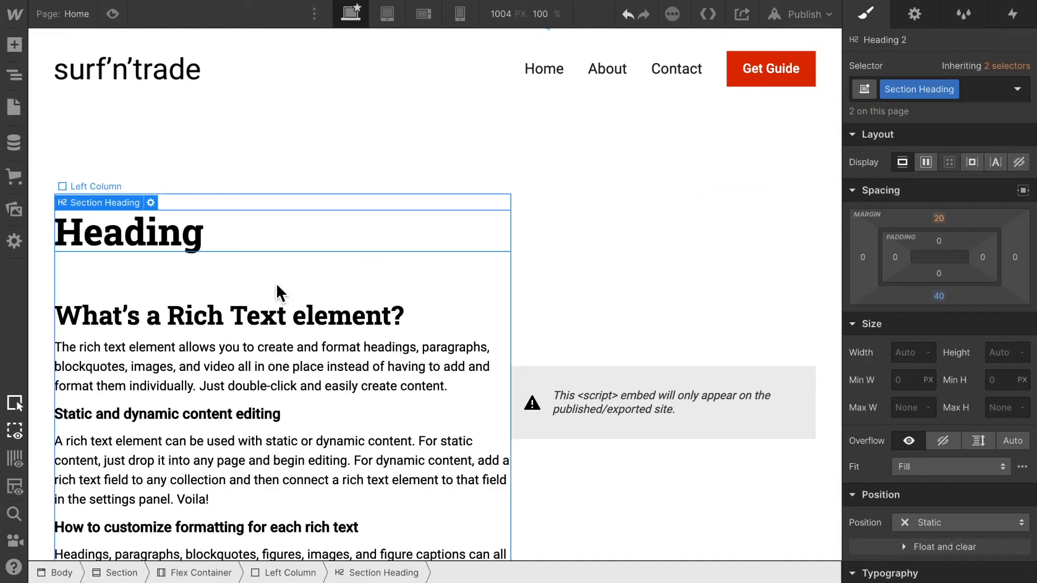
Step: Replace the placeholder heading above the rich text block with "Trade on my terms"
{"action": "scroll", "coordinate": [264, 319], "scroll_direction": "down", "scroll_amount": 5}
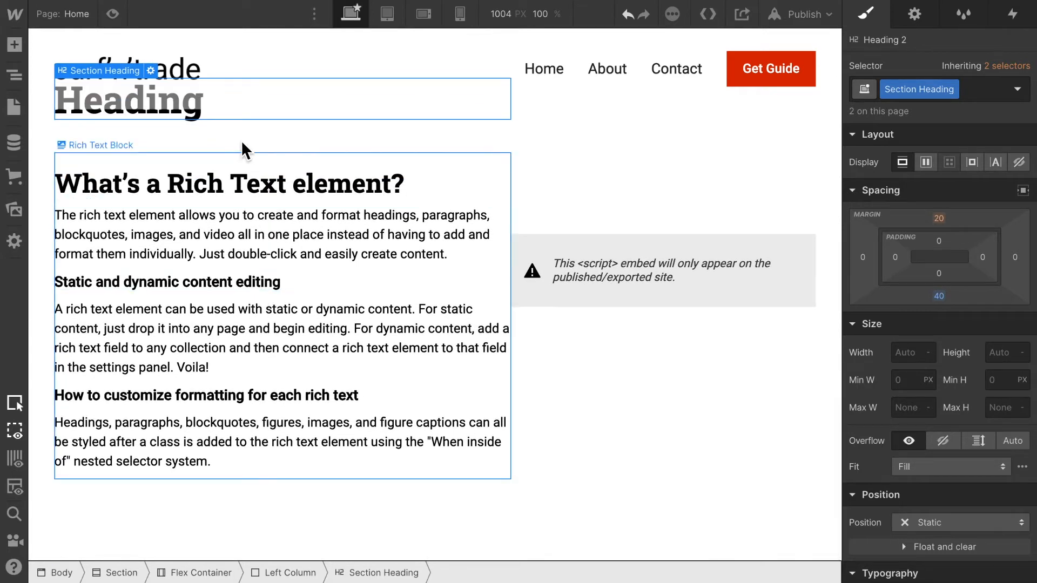
{"action": "scroll", "coordinate": [244, 149], "scroll_direction": "up", "scroll_amount": 2}
{"action": "double_click", "coordinate": [188, 157]}
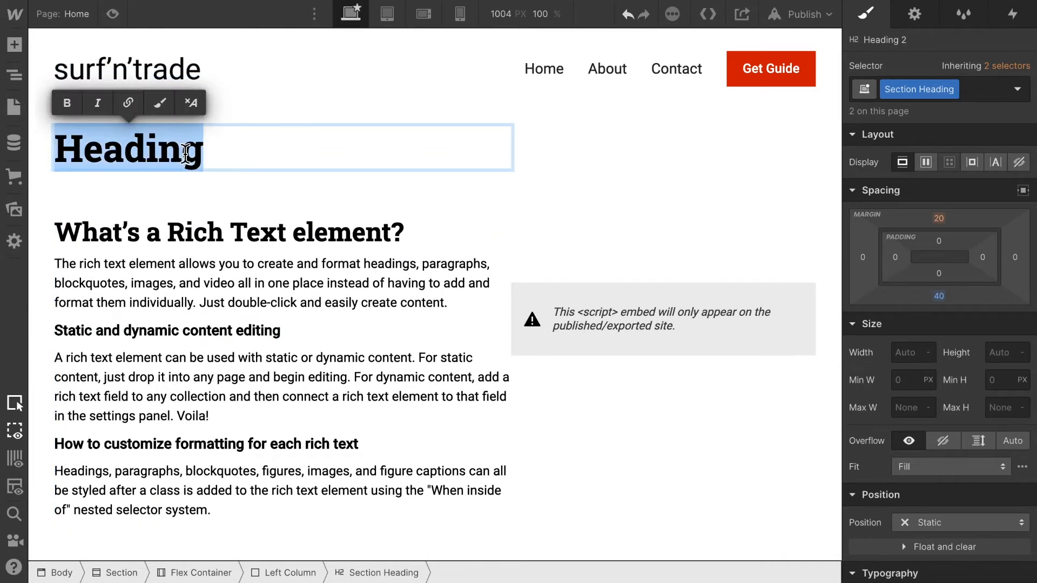
{"action": "type", "text": "Trade o"}
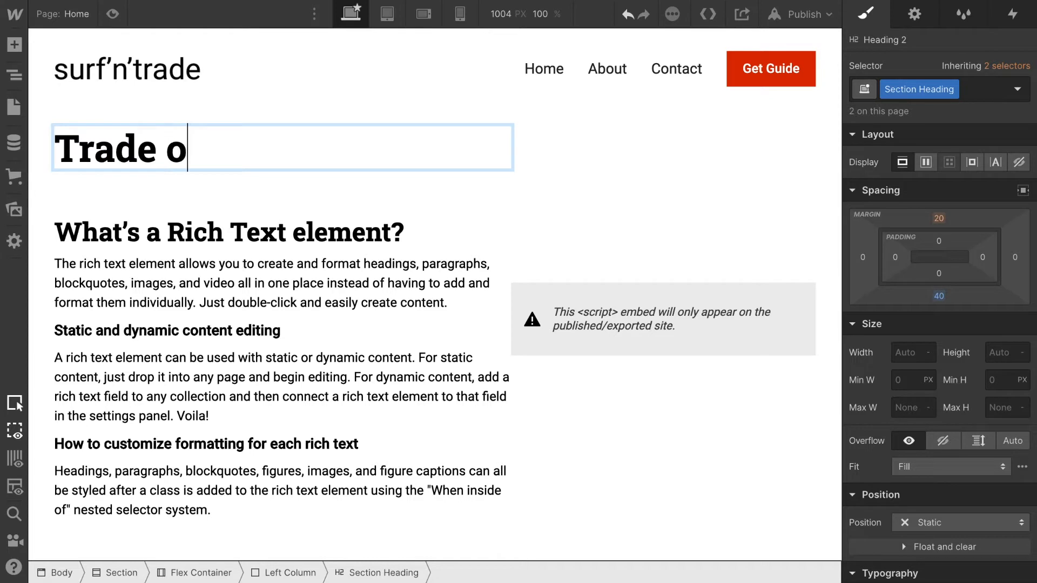
{"action": "type", "text": "n my terms"}
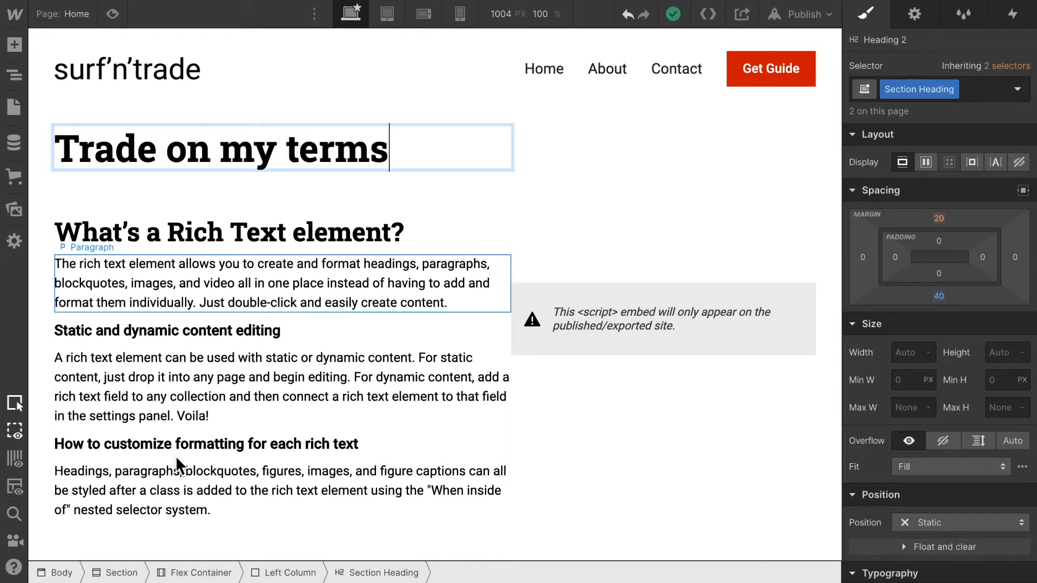
Step: Replace all the placeholder rich text with the trading copy from "My strategies are market neutral" through "Check out my free guide"
{"action": "left_click", "coordinate": [240, 513]}
{"action": "double_click", "coordinate": [238, 510]}
{"action": "left_click_drag", "start_coordinate": [230, 512], "coordinate": [88, 274]}
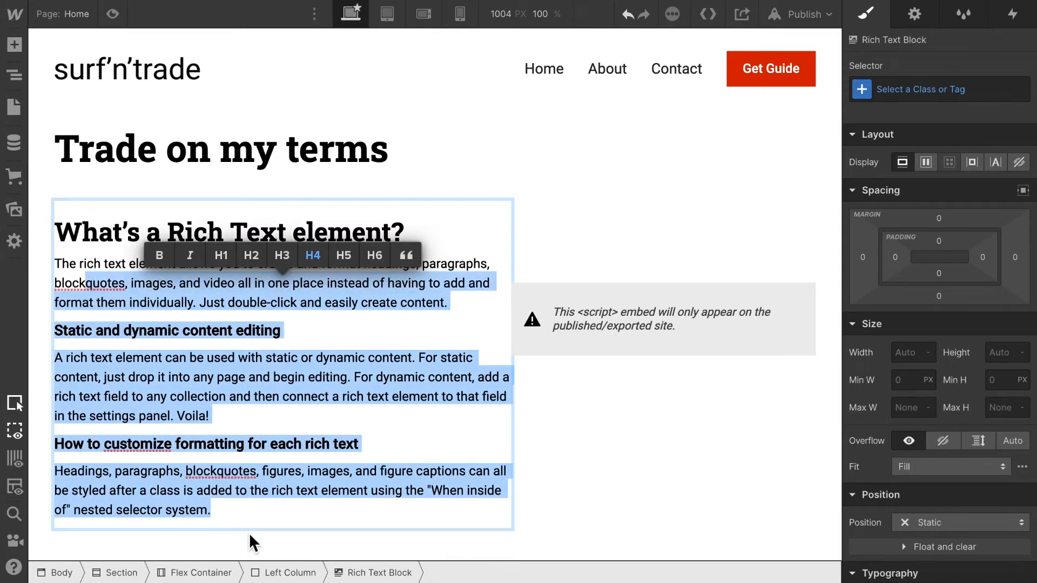
{"action": "left_click", "coordinate": [236, 510]}
{"action": "right_click", "coordinate": [231, 510]}
{"action": "left_click", "coordinate": [94, 270]}
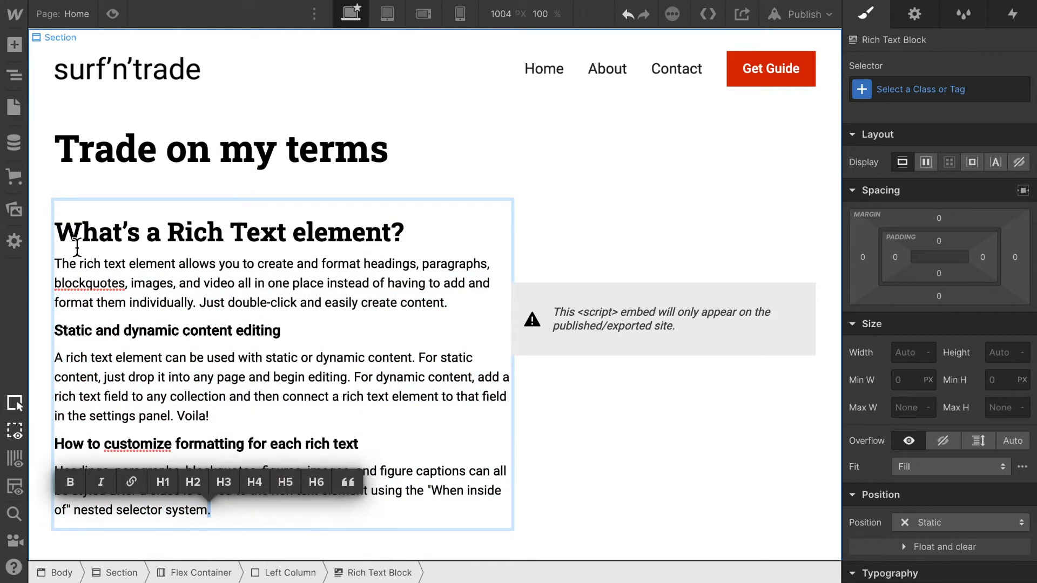
{"action": "left_click", "coordinate": [64, 235]}
{"action": "left_click_drag", "start_coordinate": [63, 235], "coordinate": [298, 503]}
{"action": "key", "text": "BackSpace"}
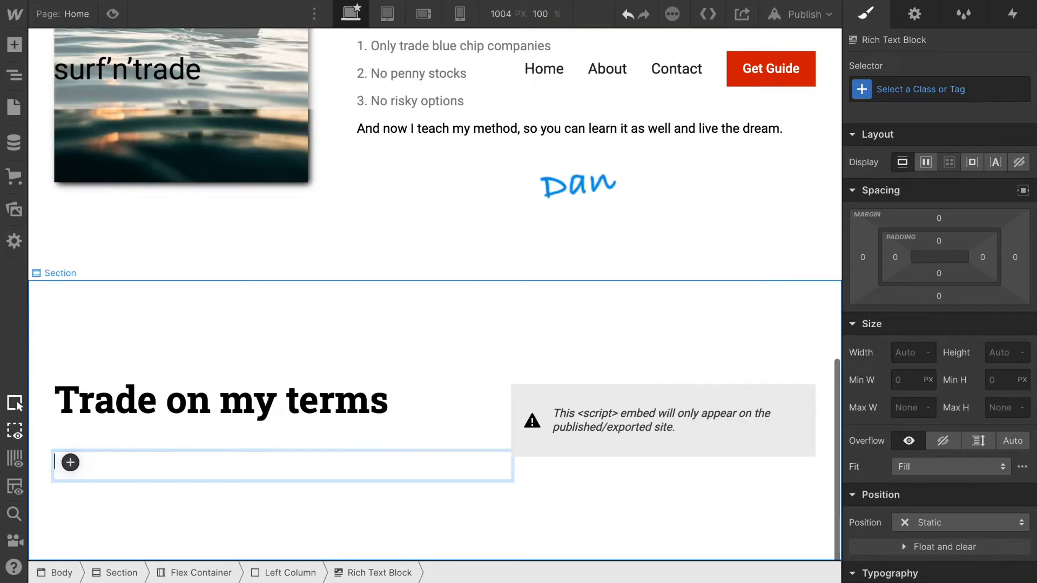
{"action": "type", "text": "My strategies are market neutral, which means I do not care if the market goes up or down. They work during a boom and recession equally well. The only thing I care about are the general directions of the large indices. I stay in my positions for a few days maximum and rebalance my portfolio every other day. That leaves me enough time to surf all day long with an hour or two of work every day the markets are open. All you need is a broker account and an account with TradingView for better analysis of trends. Are you ready to get started? Check out my free guide"}
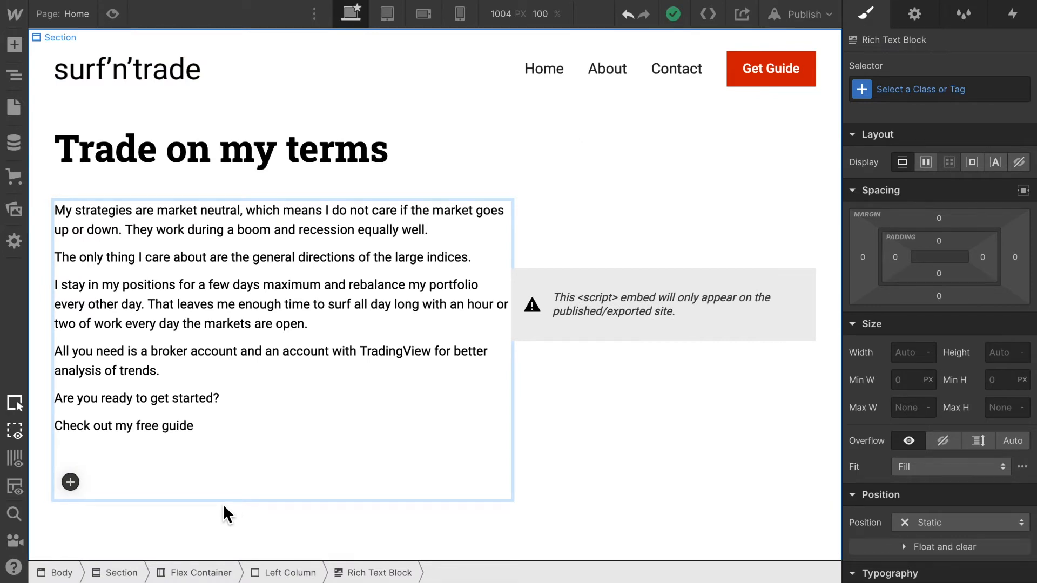
Step: Give the Left Column div block 40 px of padding on both its left and right sides
{"action": "left_click", "coordinate": [474, 181]}
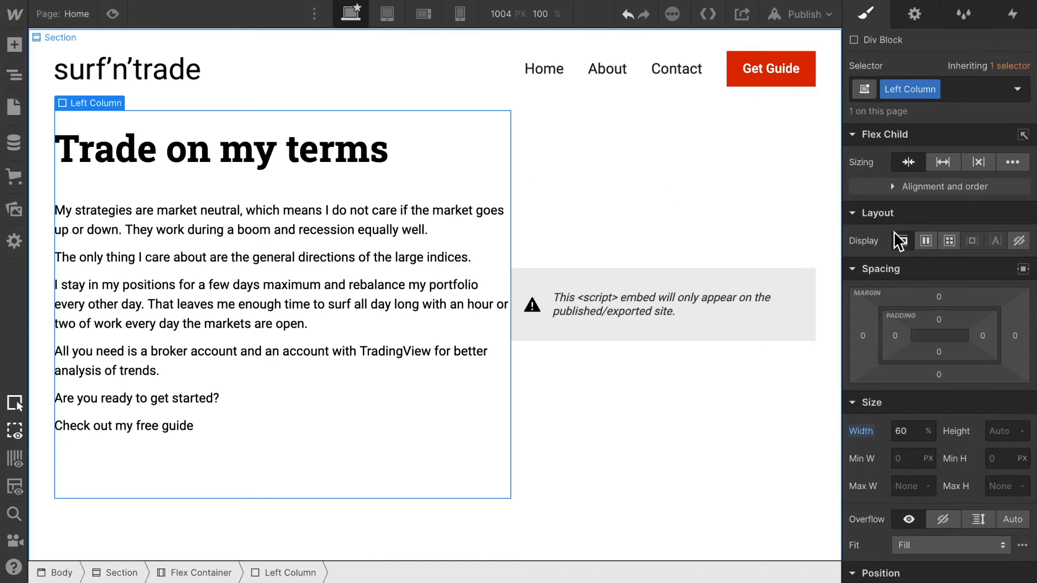
{"action": "left_click", "coordinate": [896, 336]}
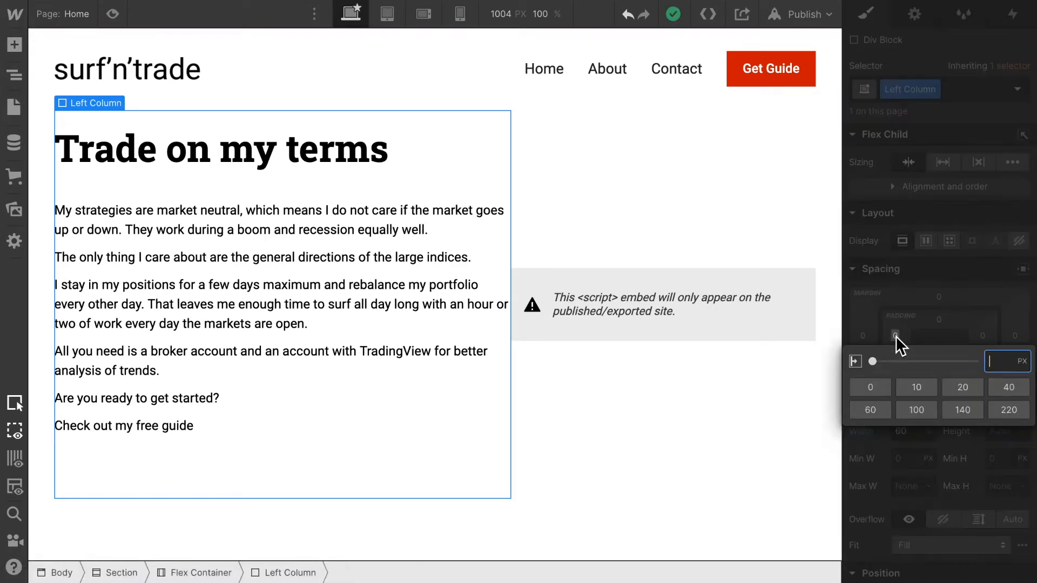
{"action": "left_click", "coordinate": [1009, 388]}
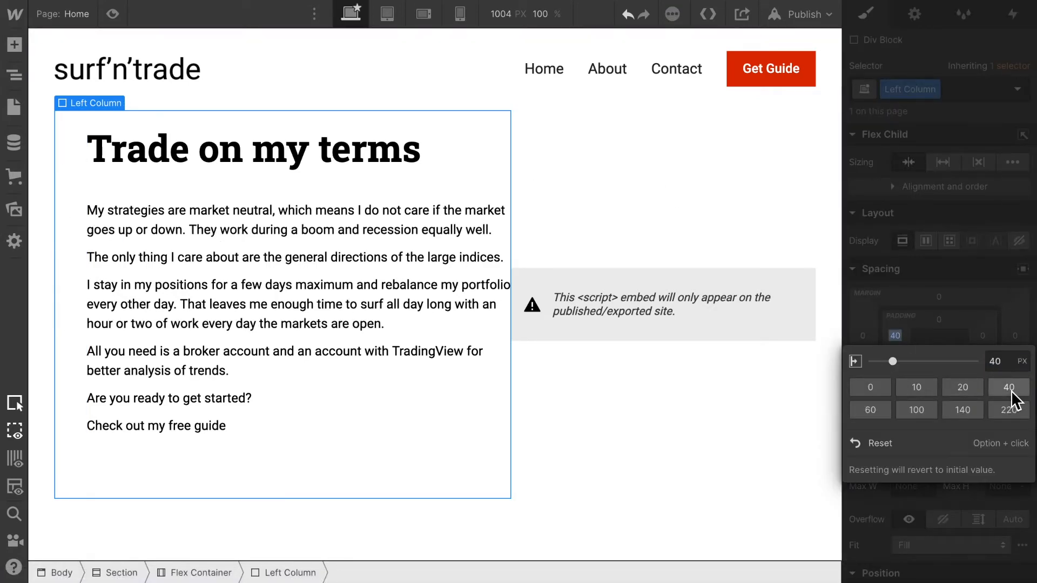
{"action": "left_click", "coordinate": [983, 336]}
{"action": "left_click", "coordinate": [983, 336]}
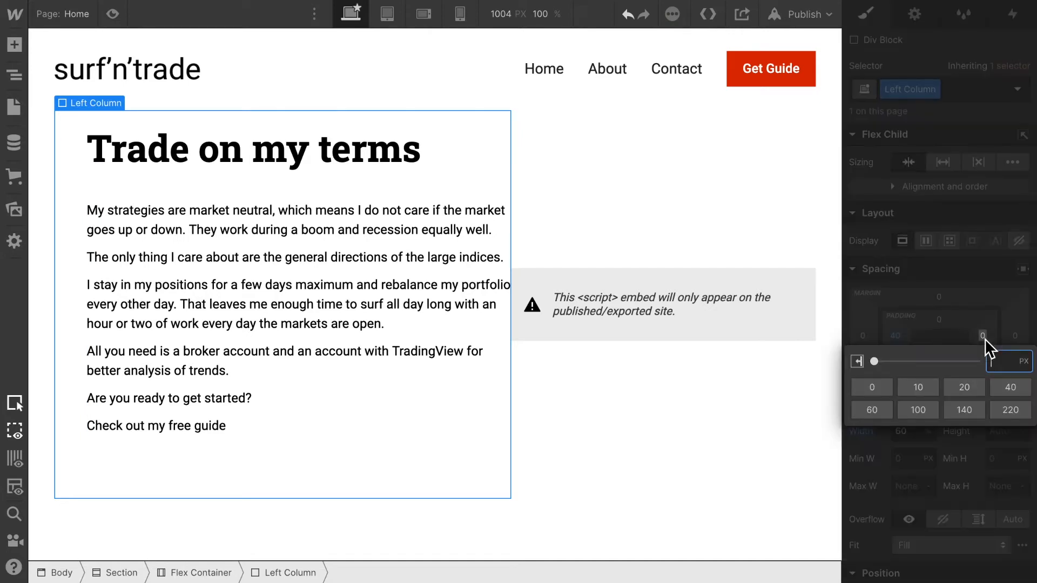
{"action": "left_click", "coordinate": [1025, 400]}
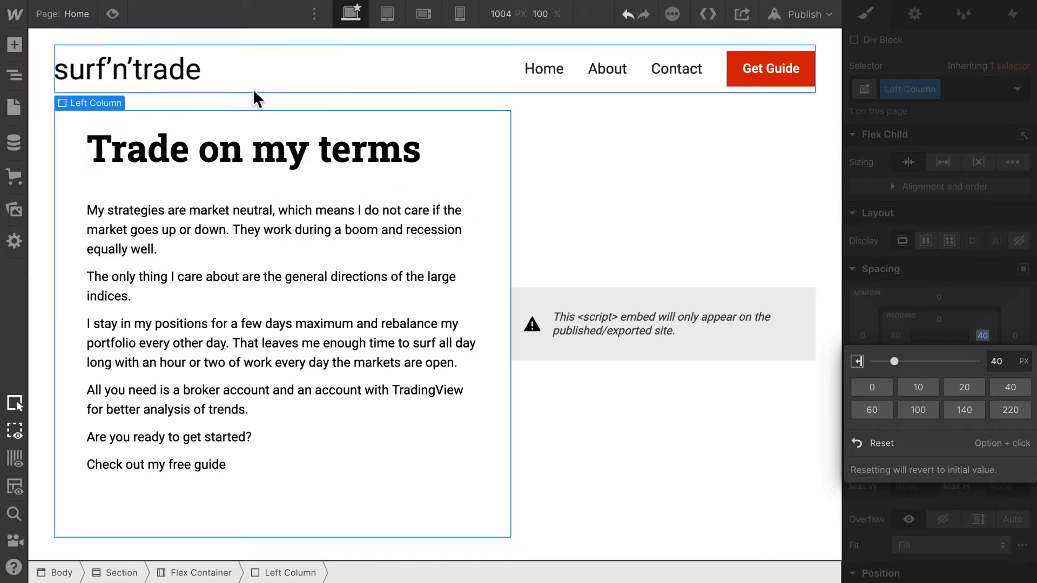
Step: Check the padded text column in preview mode and publish the site with the new heading and copy
{"action": "left_click", "coordinate": [113, 15]}
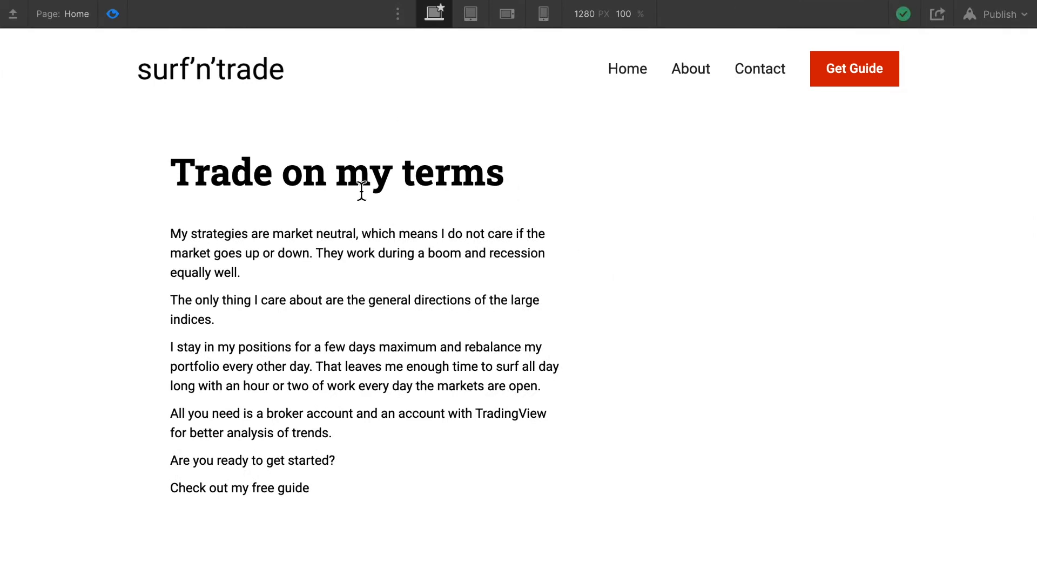
{"action": "left_click", "coordinate": [114, 14]}
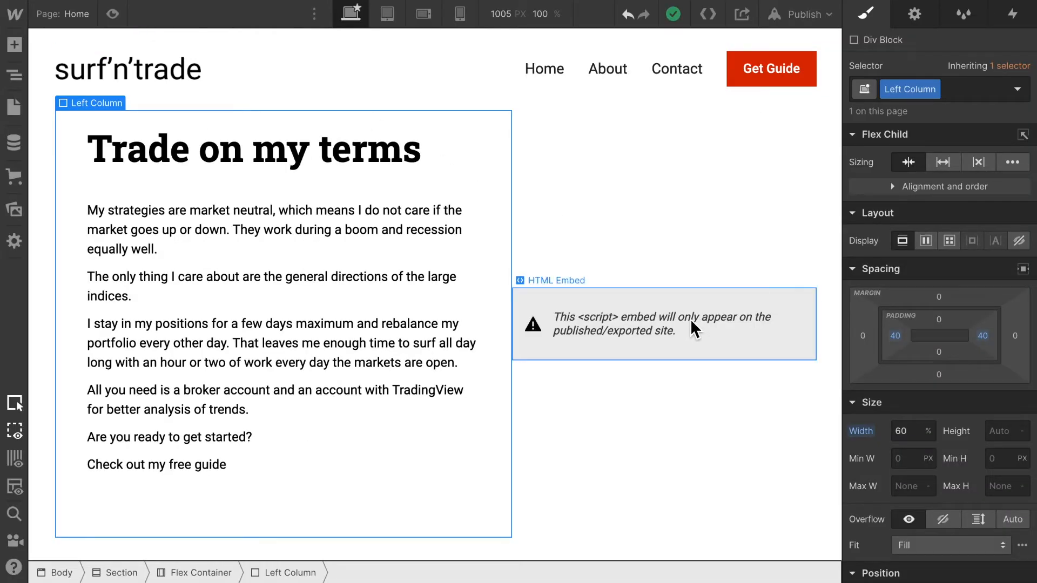
{"action": "left_click", "coordinate": [805, 15]}
{"action": "left_click", "coordinate": [747, 221]}
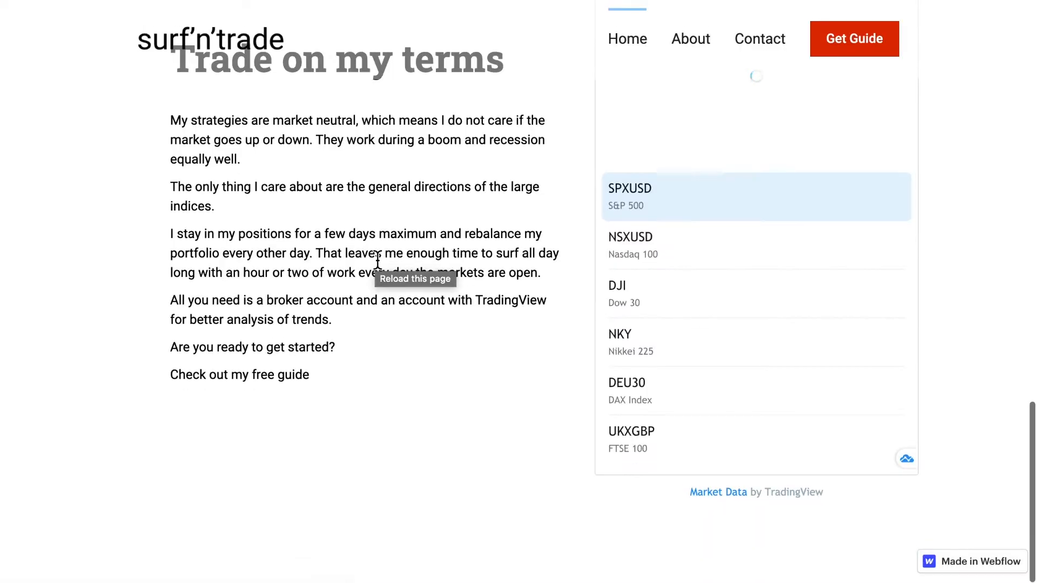
Step: Examine on the published site how the market widget's width and position fit beside the "Trade on my terms" text
{"action": "scroll", "coordinate": [379, 261], "scroll_direction": "up", "scroll_amount": 2}
{"action": "scroll", "coordinate": [378, 260], "scroll_direction": "down", "scroll_amount": 5}
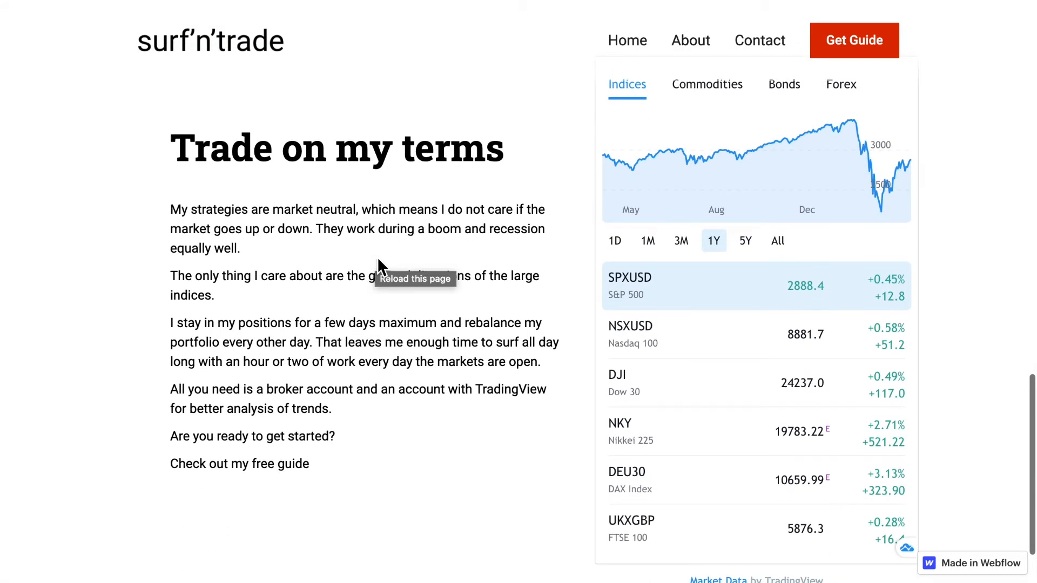
{"action": "scroll", "coordinate": [378, 261], "scroll_direction": "up", "scroll_amount": 3}
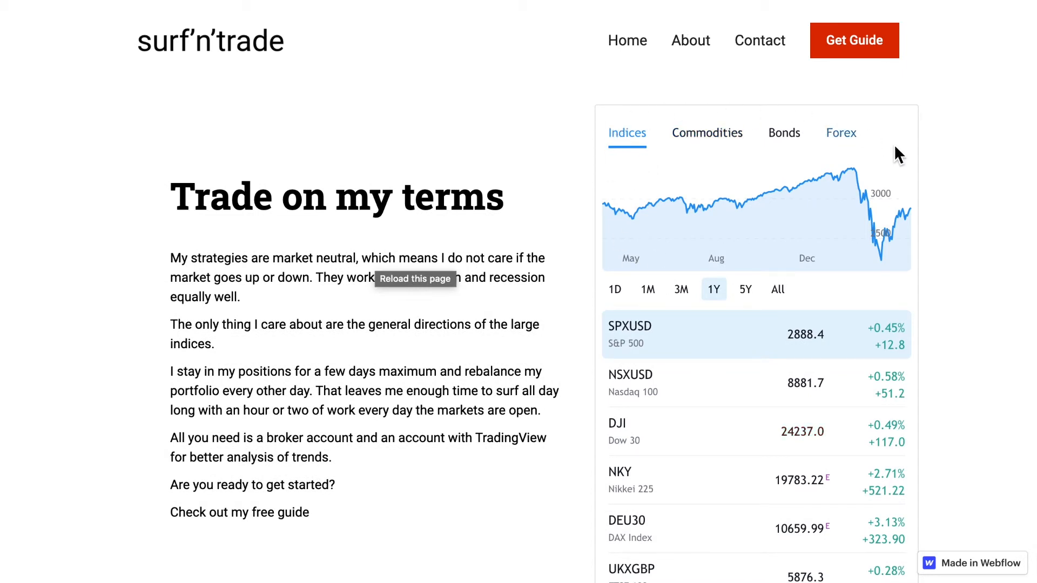
{"action": "scroll", "coordinate": [941, 369], "scroll_direction": "down", "scroll_amount": 2}
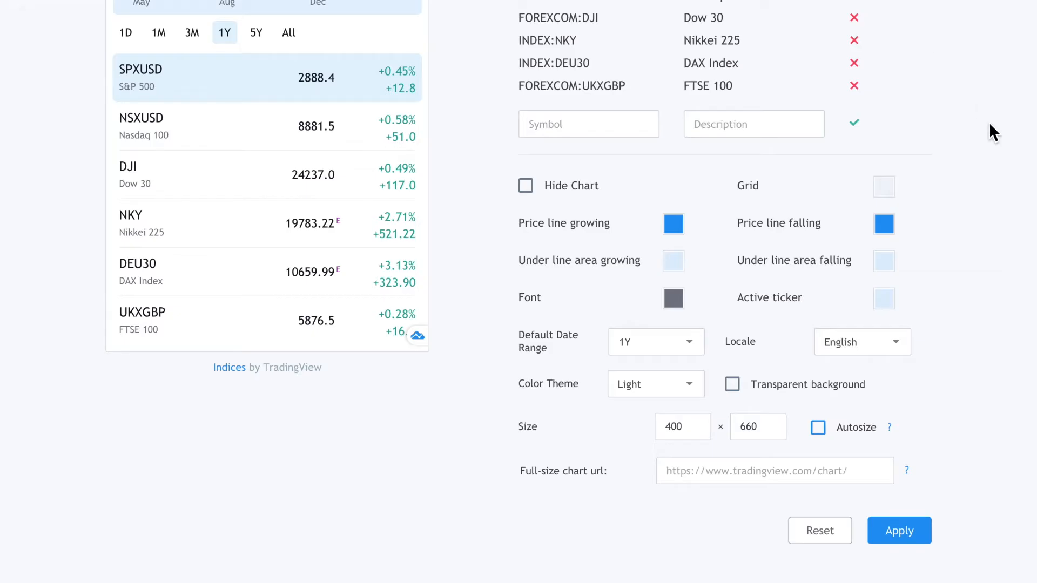
Step: On the TradingView widget settings page, set the market widget's width to 320 and apply the change
{"action": "scroll", "coordinate": [989, 122], "scroll_direction": "up", "scroll_amount": 5}
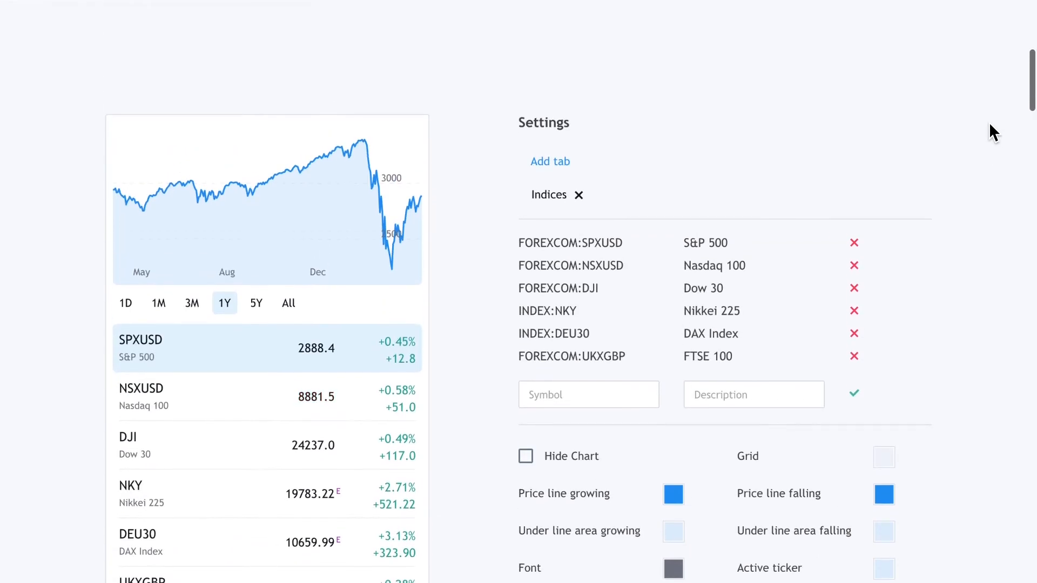
{"action": "scroll", "coordinate": [989, 122], "scroll_direction": "down", "scroll_amount": 1}
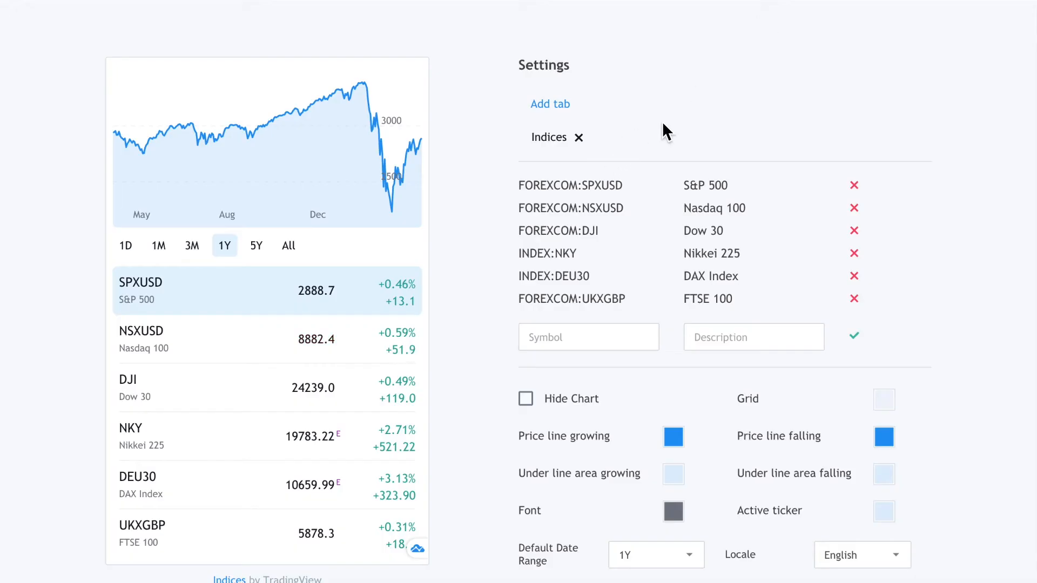
{"action": "scroll", "coordinate": [753, 128], "scroll_direction": "down", "scroll_amount": 1}
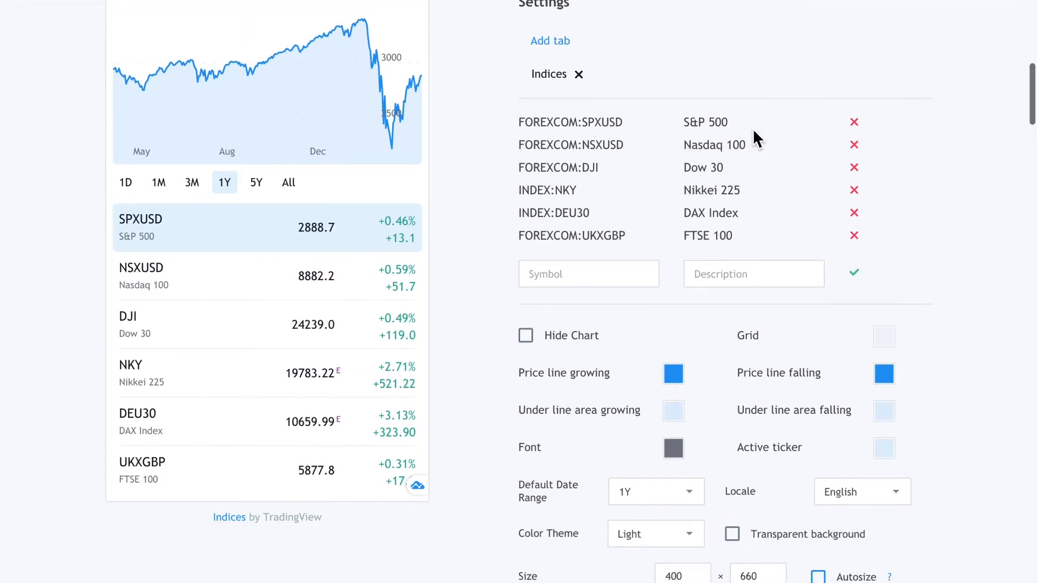
{"action": "scroll", "coordinate": [745, 189], "scroll_direction": "down", "scroll_amount": 3}
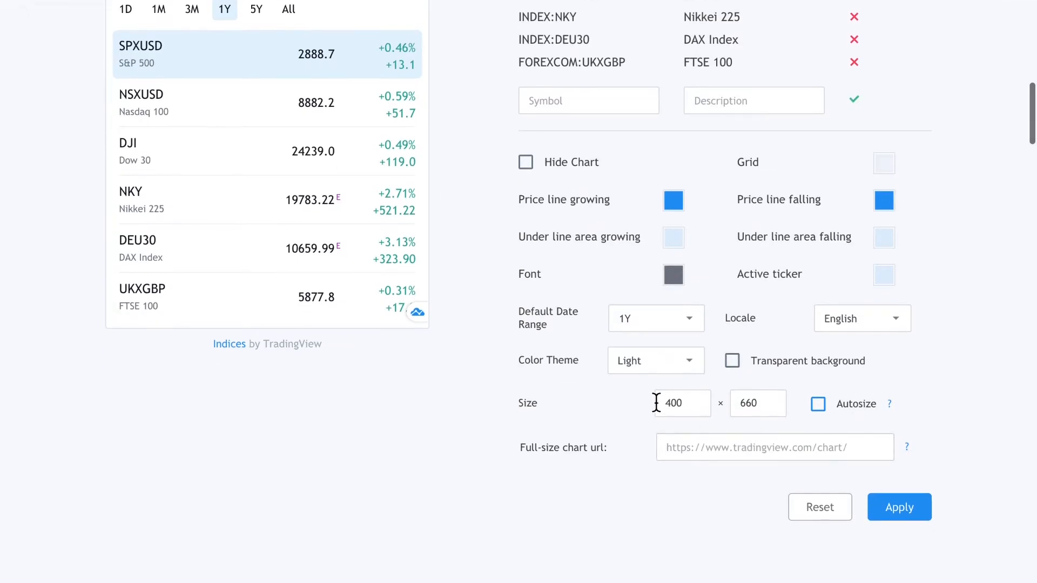
{"action": "left_click", "coordinate": [690, 406]}
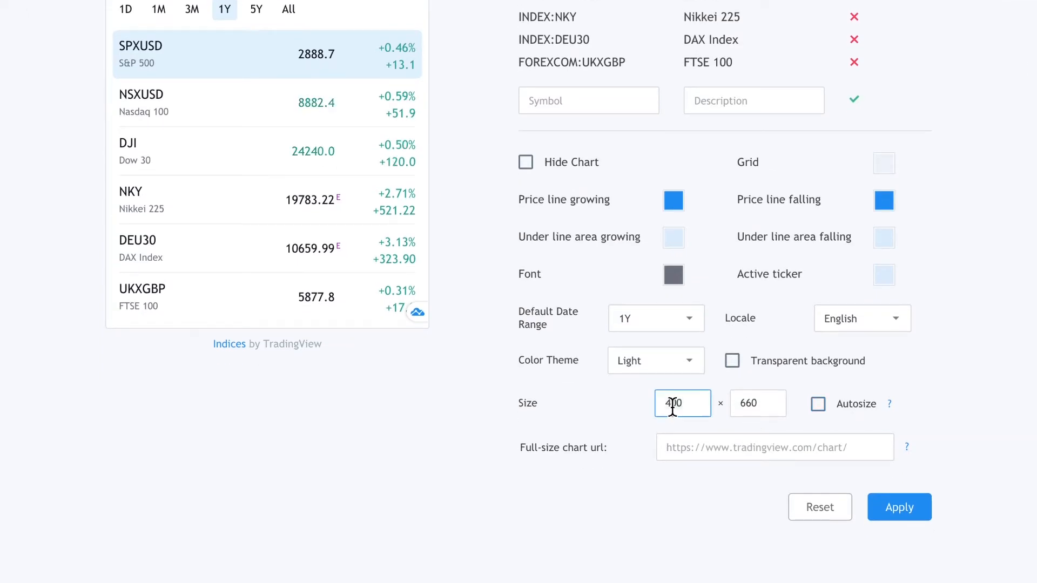
{"action": "key", "text": "BackSpace"}
{"action": "key", "text": "BackSpace"}
{"action": "key", "text": "BackSpace"}
{"action": "type", "text": "320"}
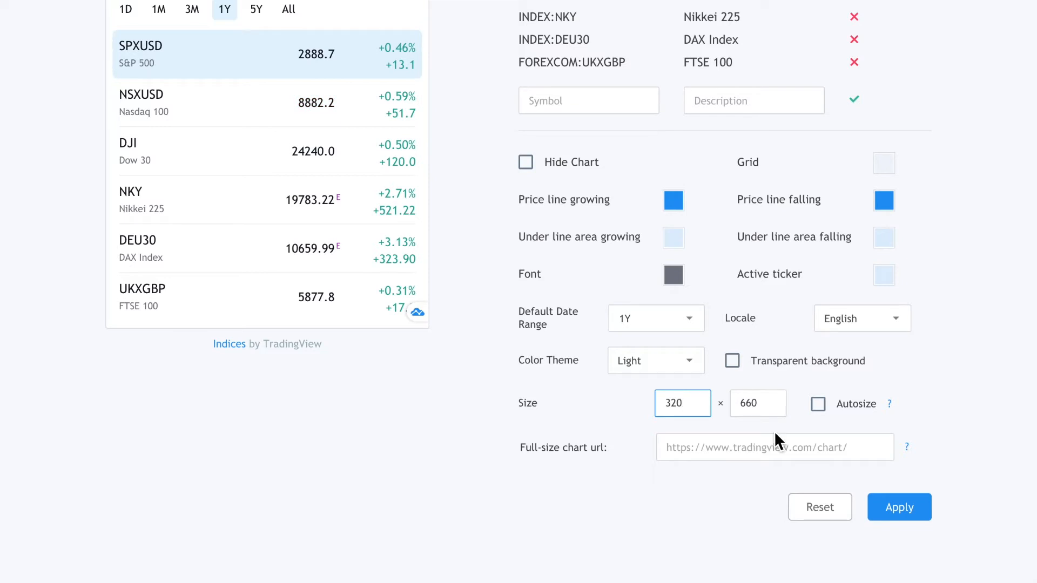
{"action": "left_click", "coordinate": [918, 518]}
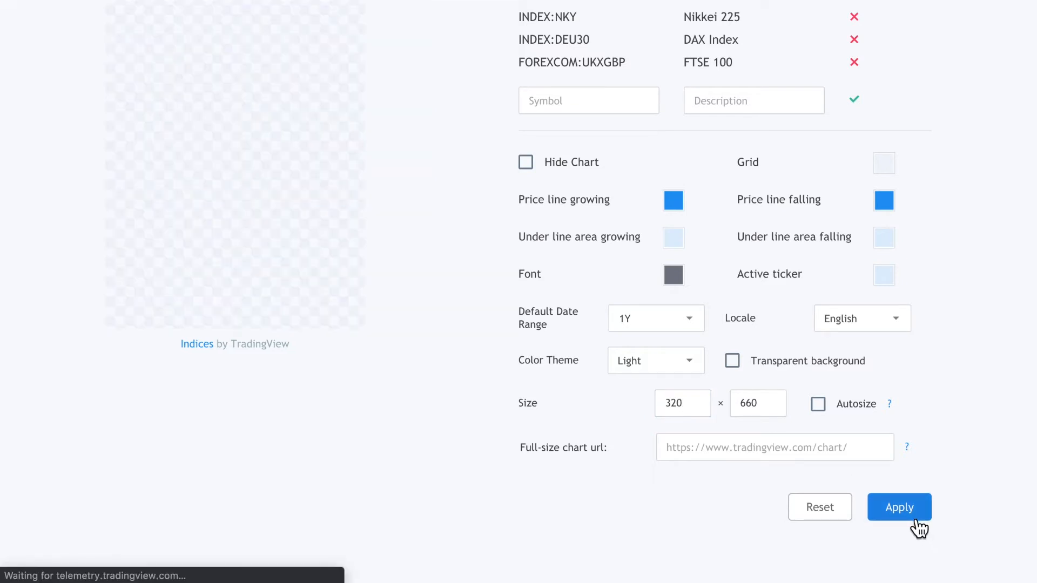
Step: Check the narrower market widget in the TradingView preview and copy its embed code
{"action": "scroll", "coordinate": [977, 468], "scroll_direction": "up", "scroll_amount": 3}
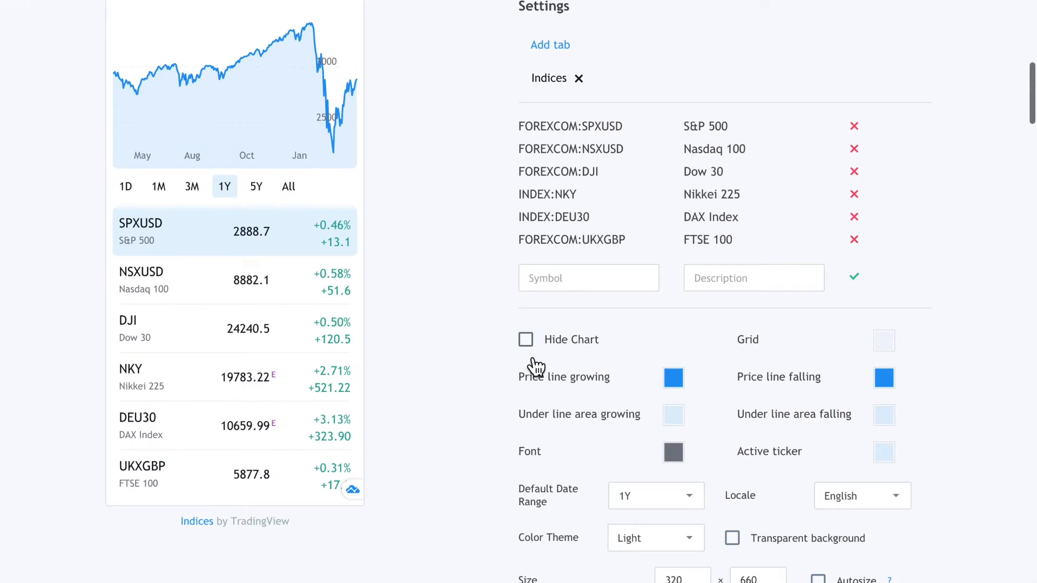
{"action": "scroll", "coordinate": [531, 356], "scroll_direction": "up", "scroll_amount": 1}
{"action": "scroll", "coordinate": [342, 277], "scroll_direction": "down", "scroll_amount": 4}
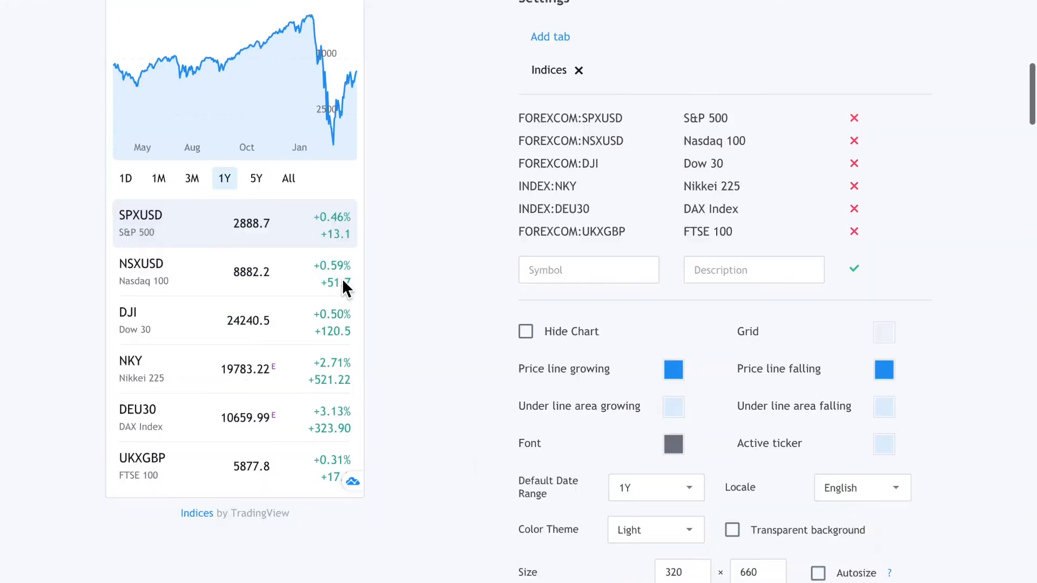
{"action": "scroll", "coordinate": [349, 465], "scroll_direction": "down", "scroll_amount": 6}
{"action": "left_click", "coordinate": [345, 465]}
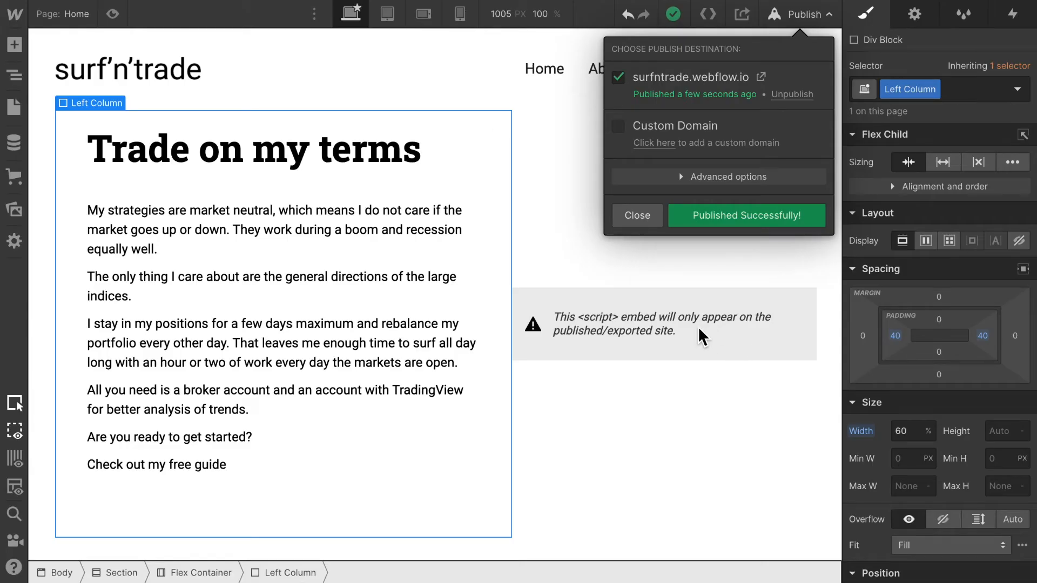
Step: In Webflow, replace all the code in the HTML embed with the copied 320-wide Indices widget code and save it
{"action": "left_click", "coordinate": [698, 326]}
{"action": "left_click", "coordinate": [679, 327]}
{"action": "double_click", "coordinate": [680, 331]}
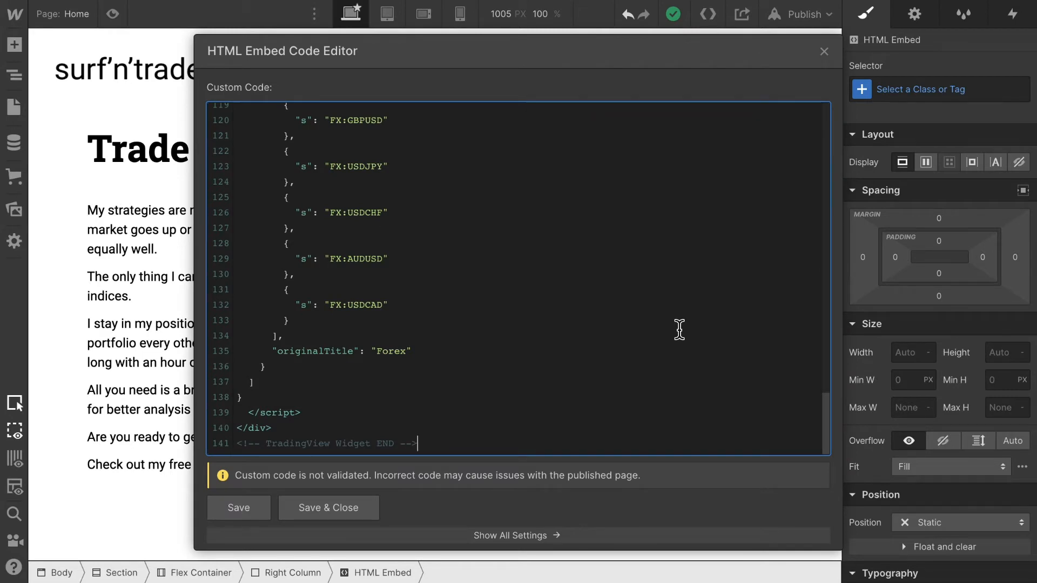
{"action": "key", "text": "ctrl+a"}
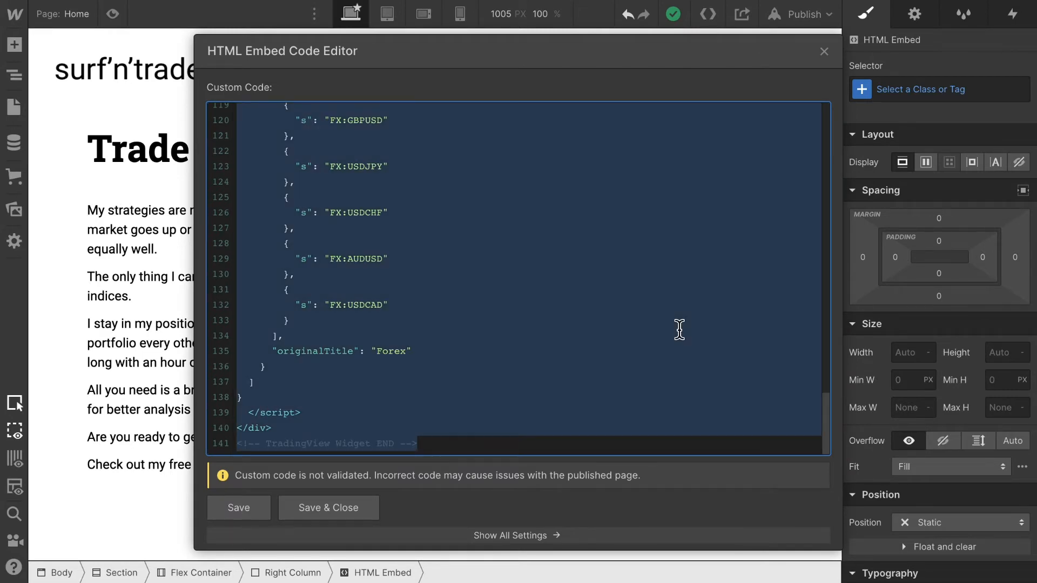
{"action": "key", "text": "ctrl+v"}
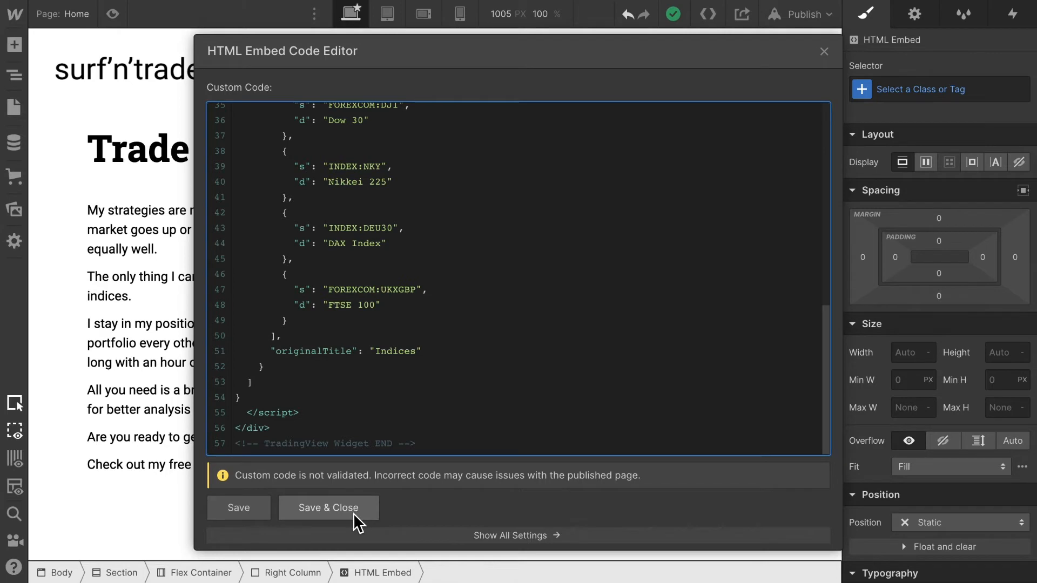
{"action": "left_click", "coordinate": [329, 509]}
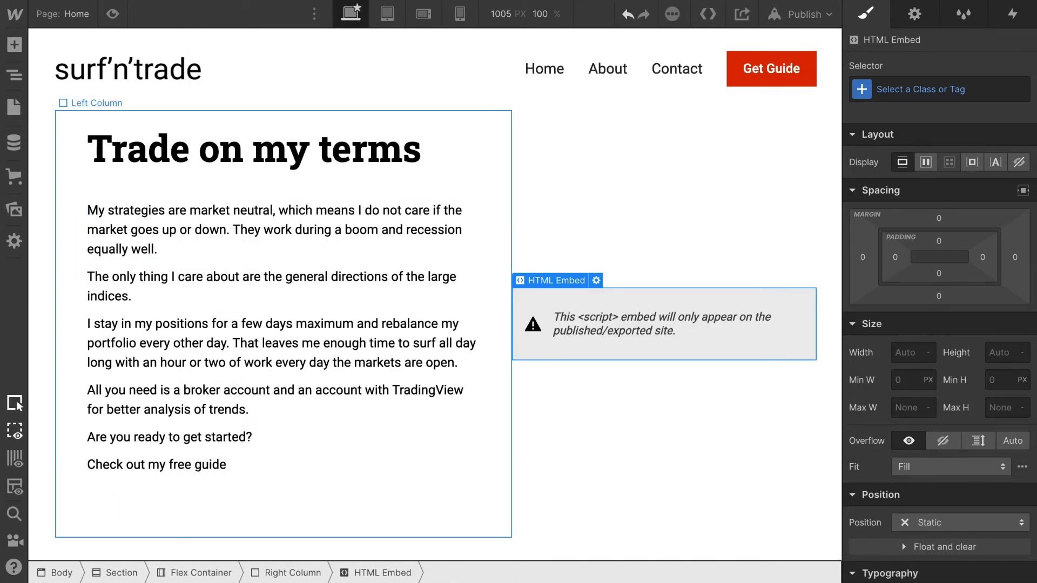
Step: Publish the updated site and reload the live page to check the narrower market widget
{"action": "left_click", "coordinate": [813, 15]}
{"action": "left_click", "coordinate": [757, 215]}
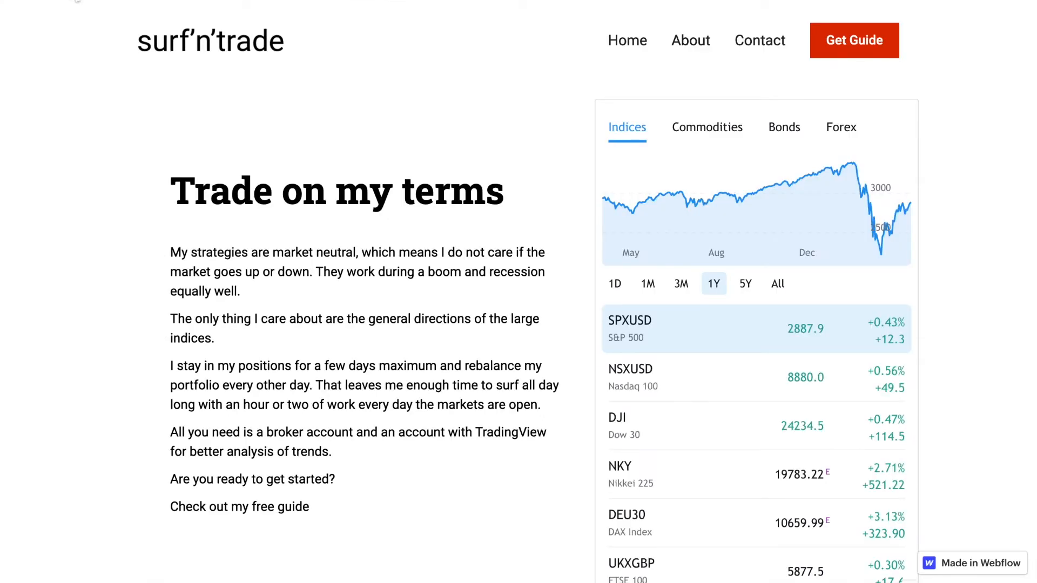
{"action": "left_click", "coordinate": [73, 0]}
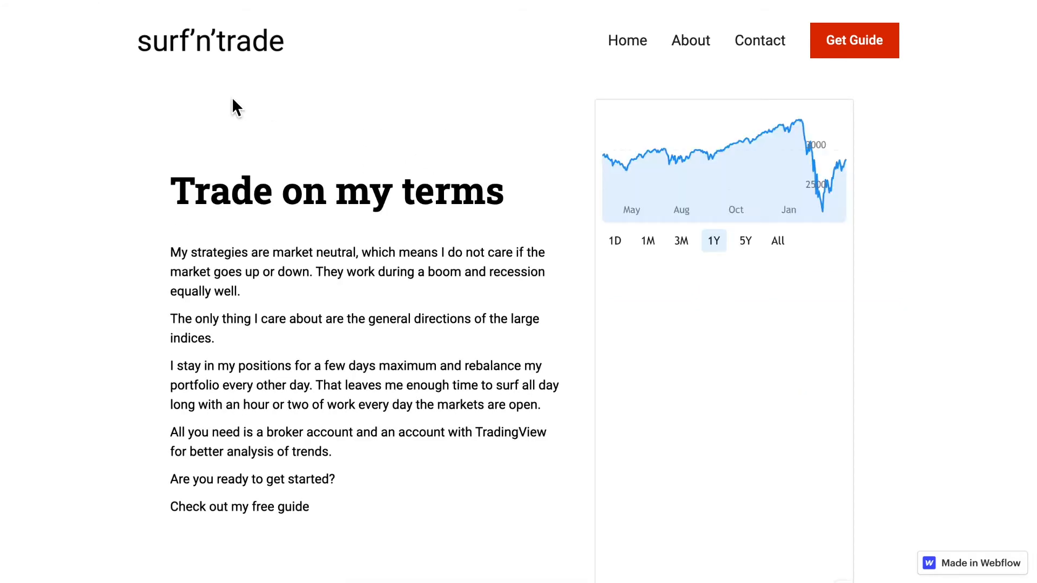
Step: Reload the live page and examine how the market widget sits beside the trading copy
{"action": "left_click", "coordinate": [77, 2]}
{"action": "scroll", "coordinate": [566, 356], "scroll_direction": "down", "scroll_amount": 3}
{"action": "scroll", "coordinate": [567, 362], "scroll_direction": "up", "scroll_amount": 5}
{"action": "scroll", "coordinate": [567, 362], "scroll_direction": "down", "scroll_amount": 5}
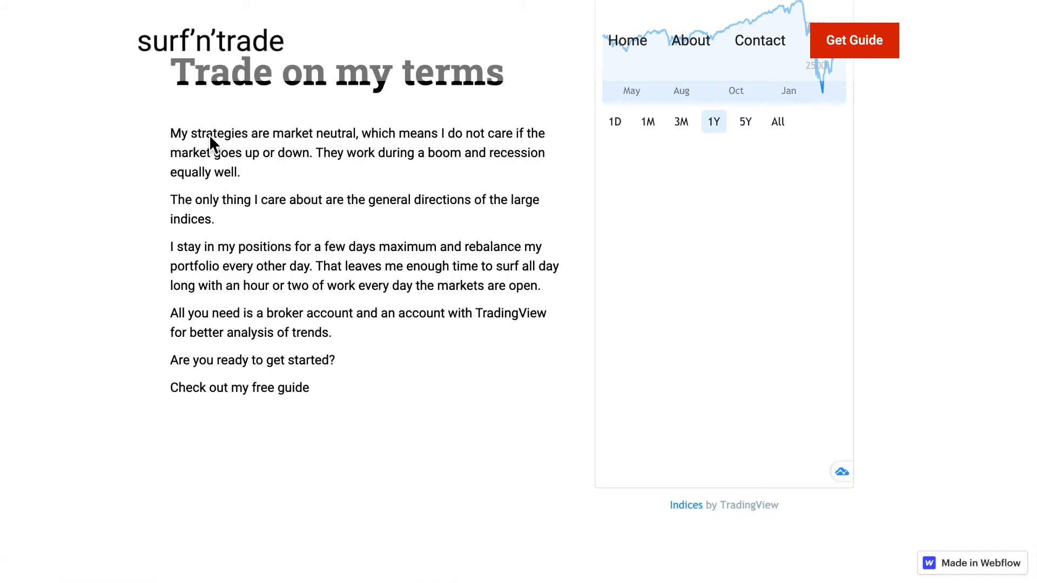
{"action": "scroll", "coordinate": [300, 236], "scroll_direction": "up", "scroll_amount": 3}
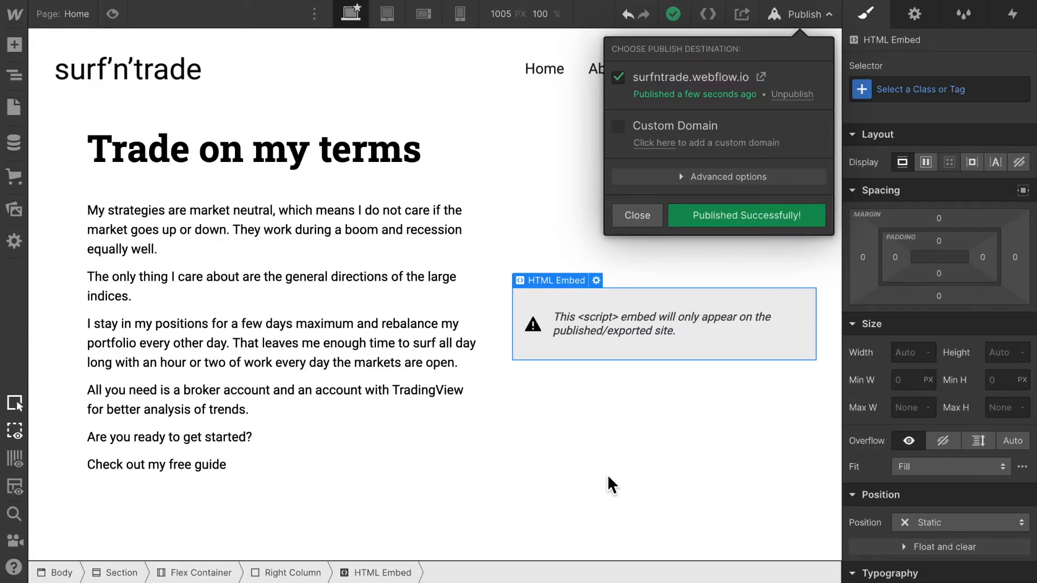
Step: In Webflow, make the Right Column a horizontal flex layout with its content centred in both alignment and justification
{"action": "left_click", "coordinate": [546, 256]}
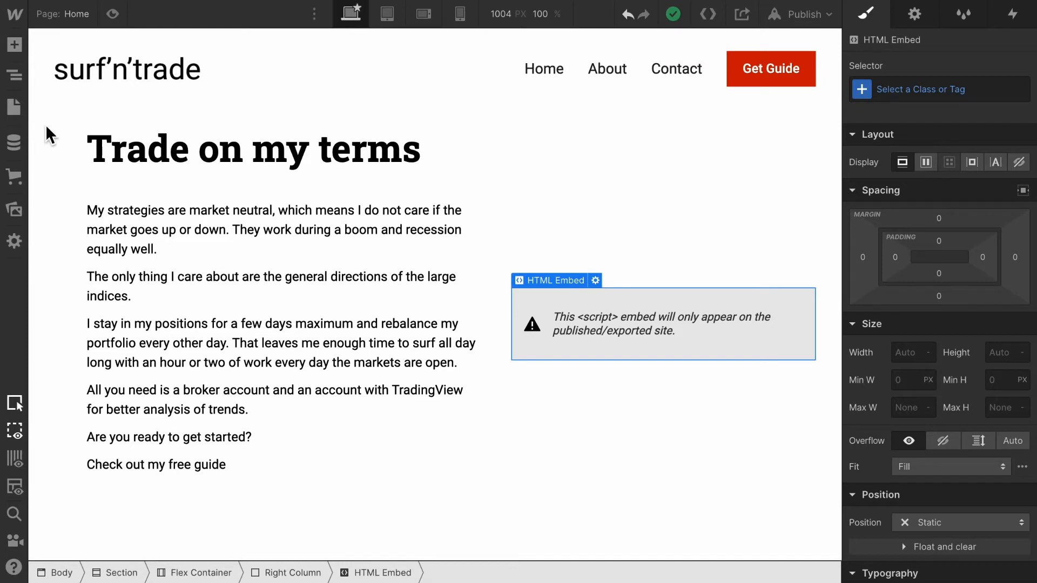
{"action": "left_click", "coordinate": [14, 81]}
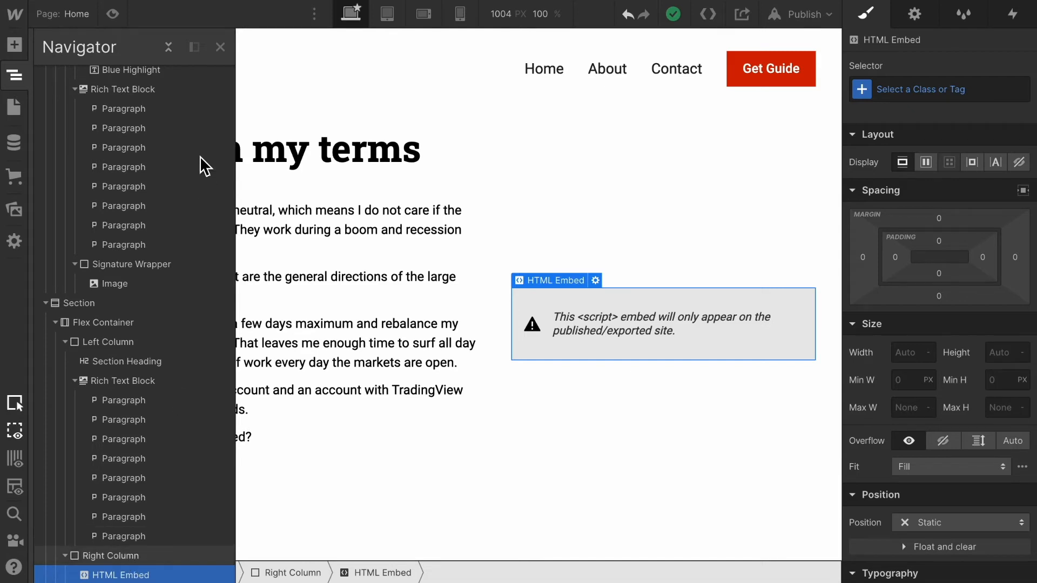
{"action": "left_click", "coordinate": [221, 47]}
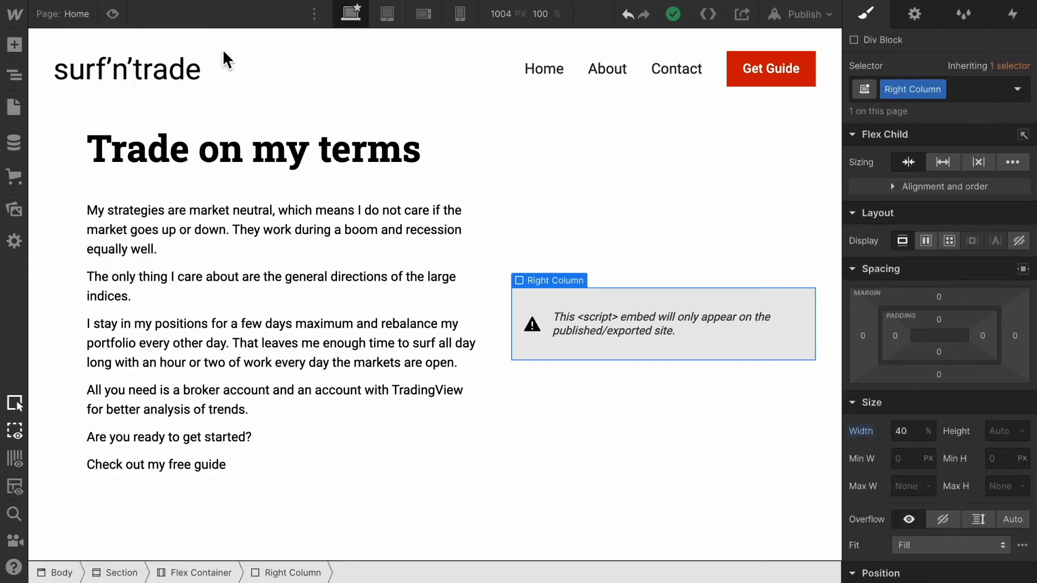
{"action": "left_click", "coordinate": [925, 241]}
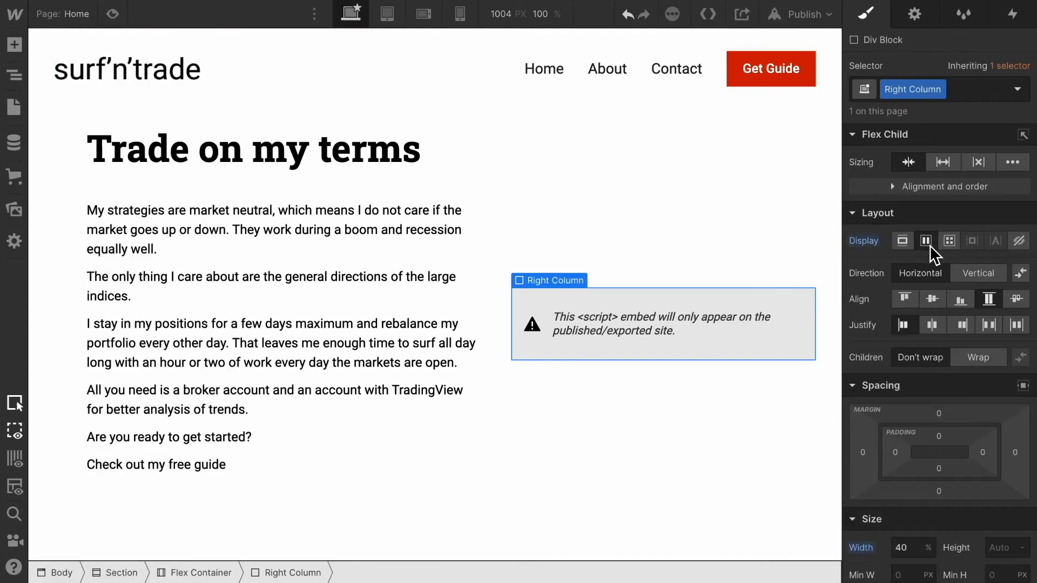
{"action": "left_click", "coordinate": [935, 300]}
{"action": "left_click", "coordinate": [933, 326]}
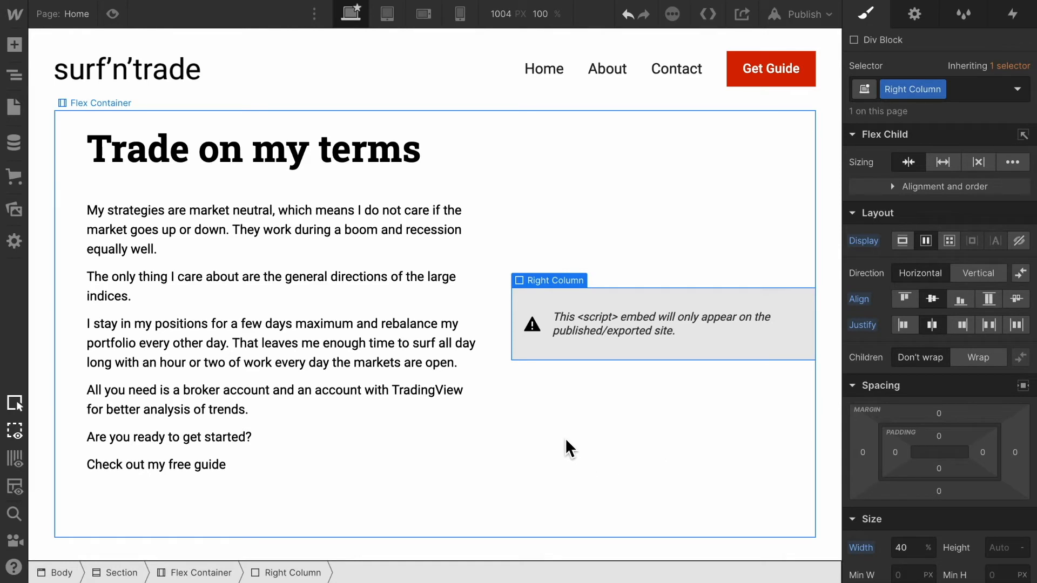
Step: Publish the site to the selected domains and reload the live page to check the market widget's centring
{"action": "left_click", "coordinate": [832, 18]}
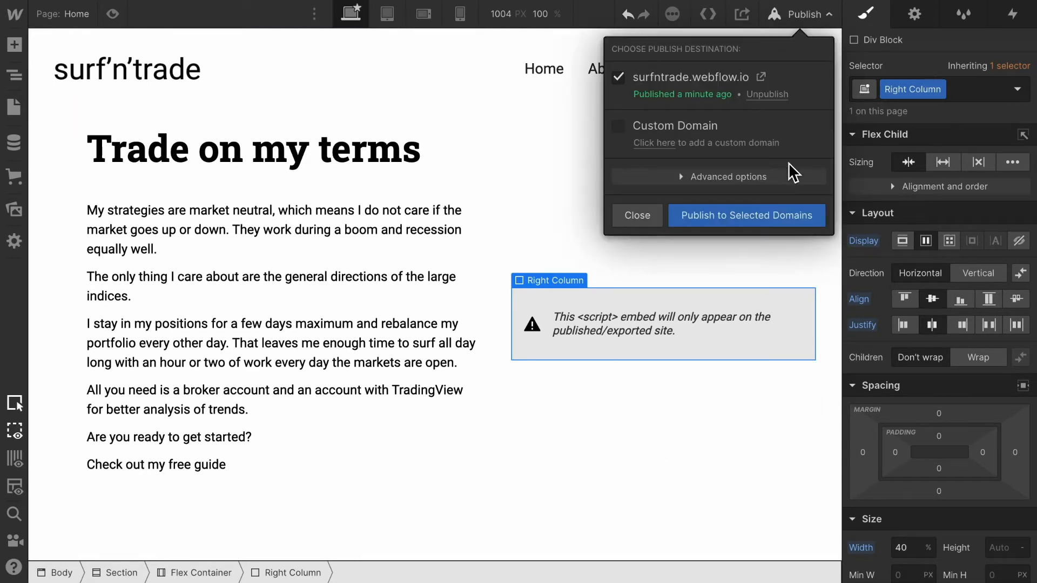
{"action": "left_click", "coordinate": [766, 216]}
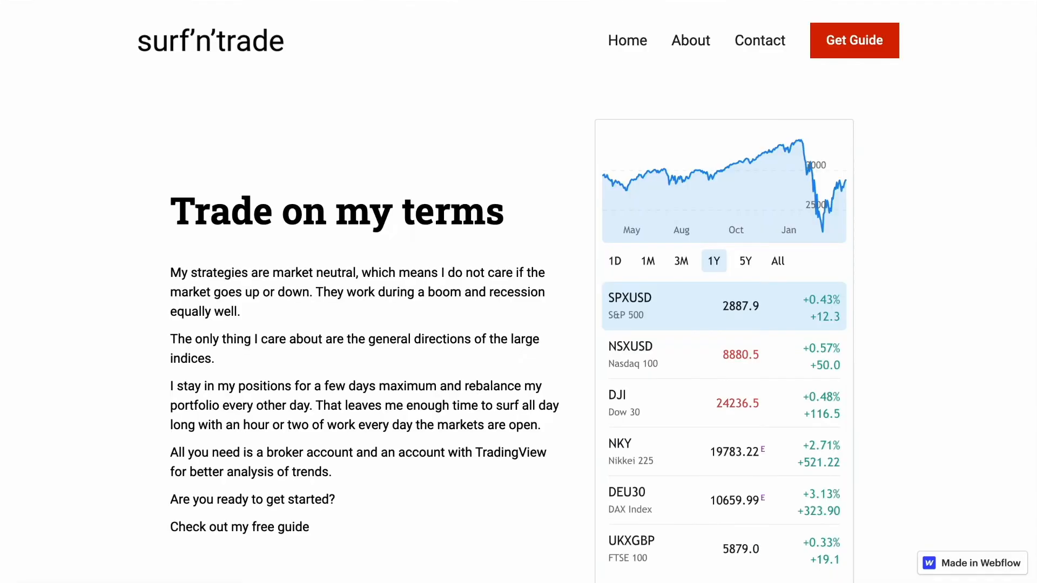
{"action": "left_click", "coordinate": [81, 0]}
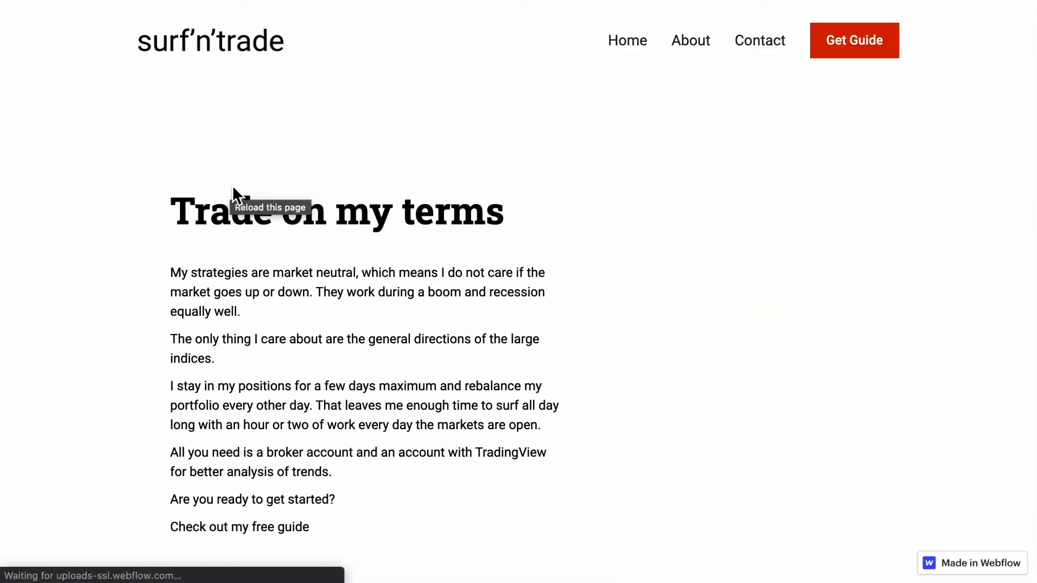
{"action": "scroll", "coordinate": [414, 273], "scroll_direction": "down", "scroll_amount": 3}
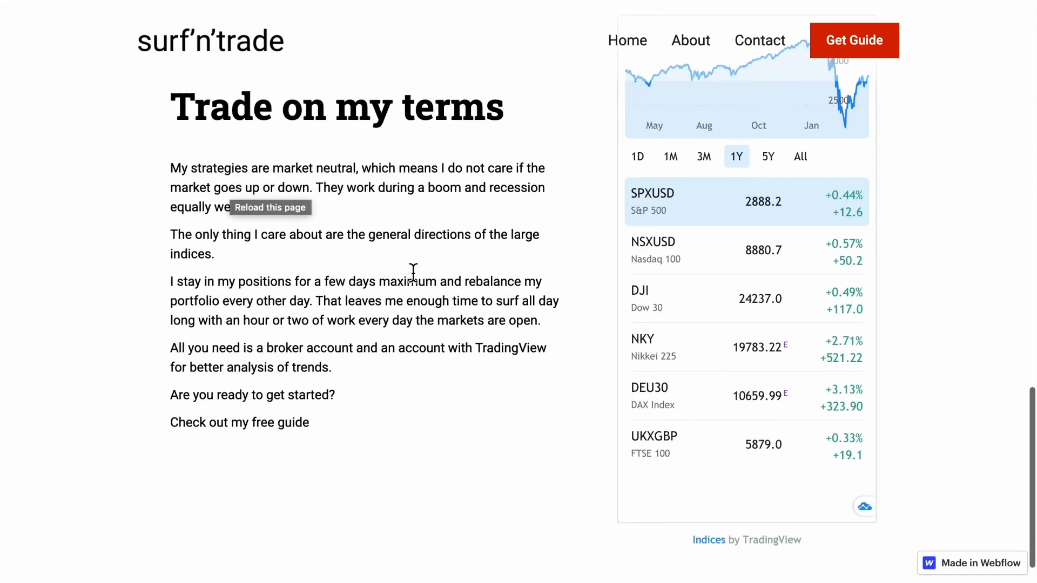
{"action": "scroll", "coordinate": [413, 273], "scroll_direction": "up", "scroll_amount": 5}
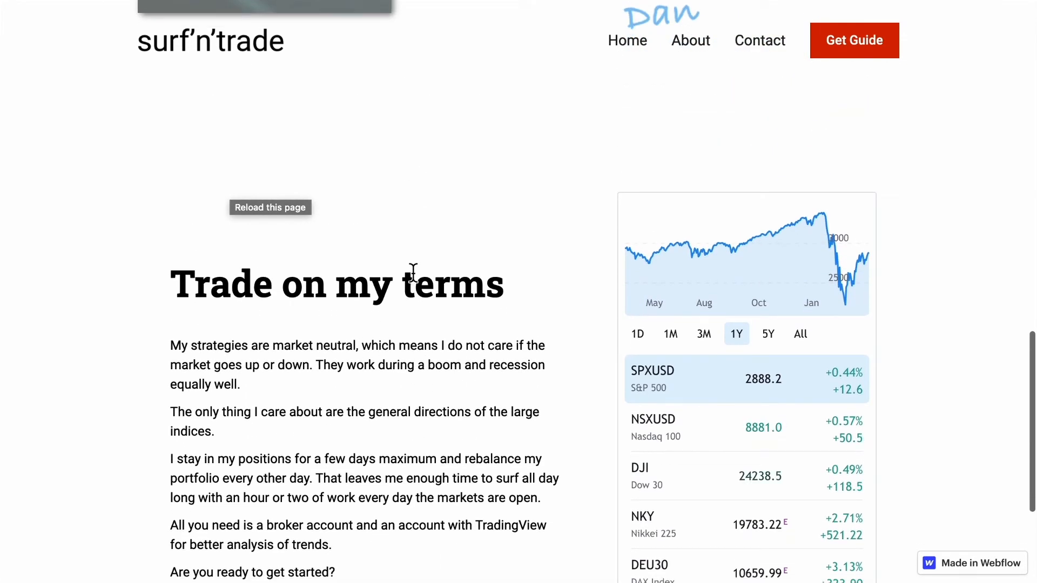
{"action": "scroll", "coordinate": [413, 271], "scroll_direction": "down", "scroll_amount": 1}
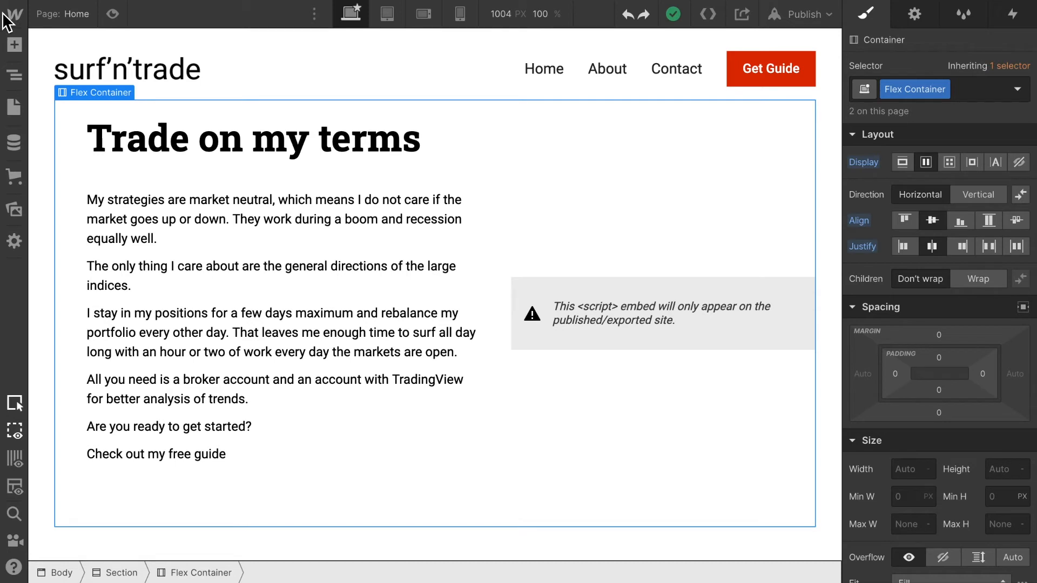
Step: In Webflow, add a button below the rich text in the Left Column and label it "Get Guide"
{"action": "left_click", "coordinate": [14, 45]}
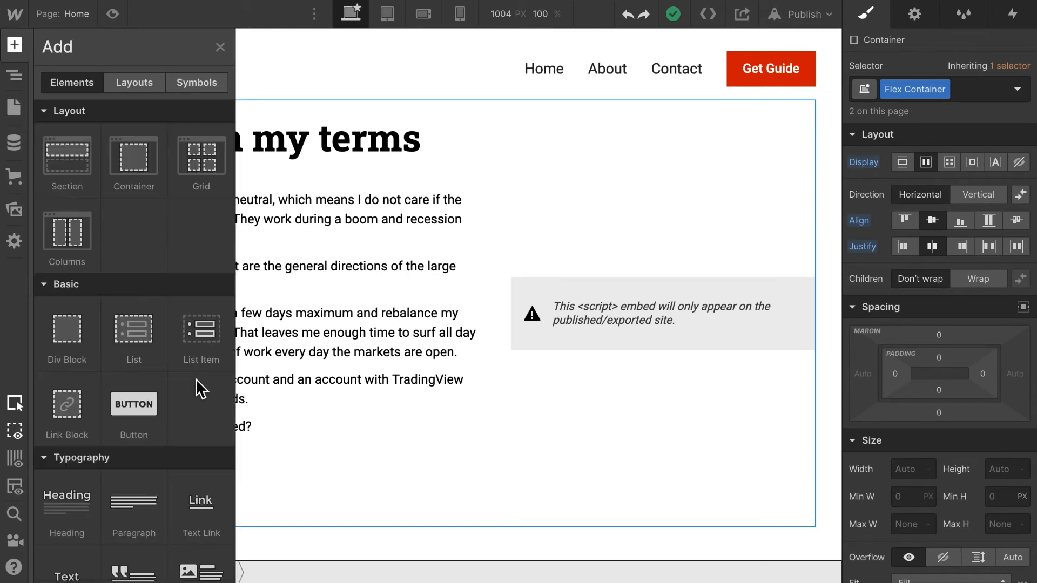
{"action": "left_click_drag", "start_coordinate": [392, 463], "coordinate": [294, 498]}
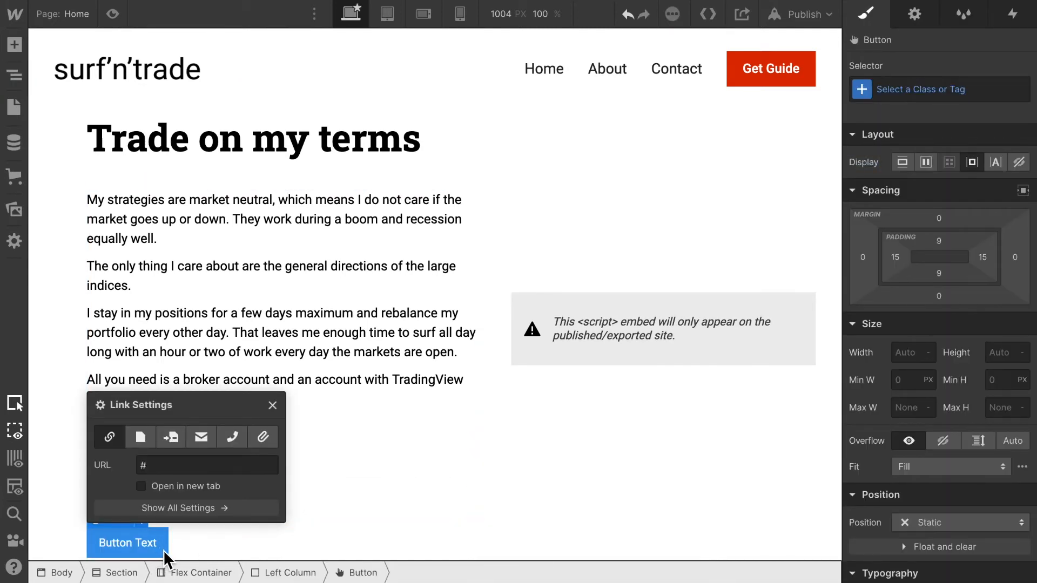
{"action": "double_click", "coordinate": [143, 546]}
{"action": "double_click", "coordinate": [141, 544]}
{"action": "left_click", "coordinate": [137, 545]}
{"action": "triple_click", "coordinate": [138, 544]}
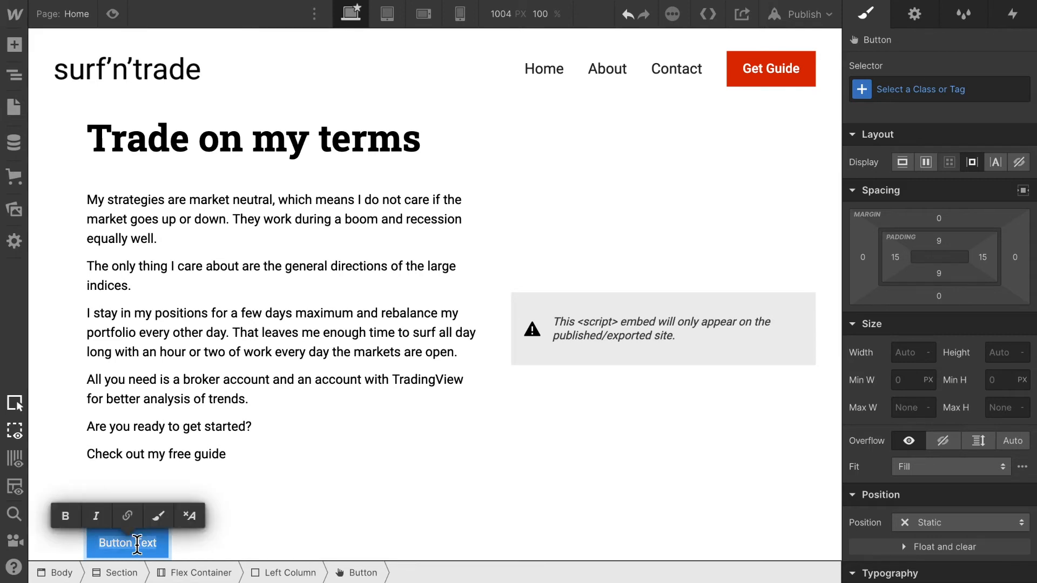
{"action": "type", "text": "Get Guide"}
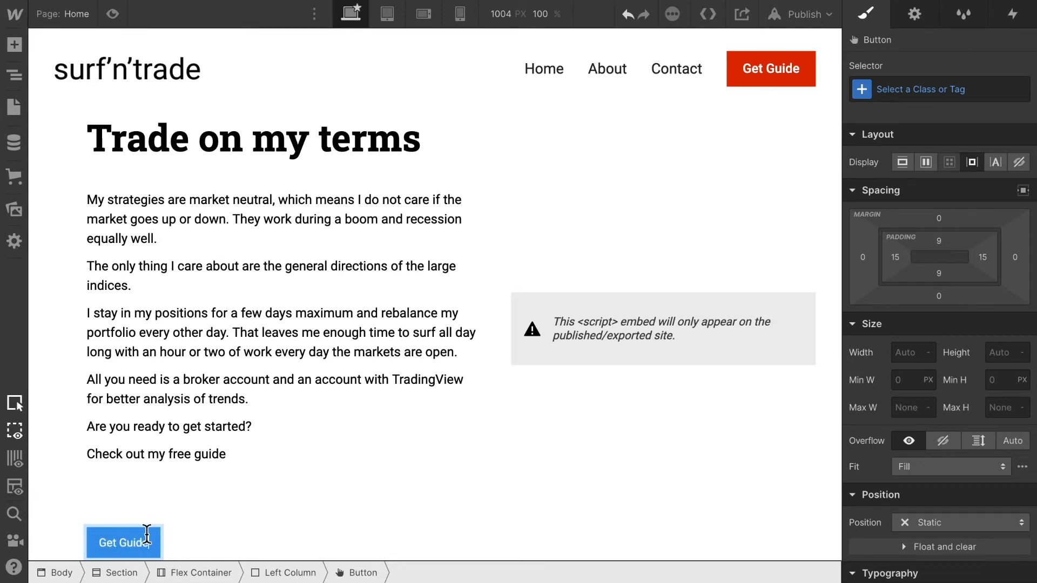
Step: Finish the text edit and apply the existing Button class to the new Get Guide button
{"action": "left_click", "coordinate": [178, 550]}
{"action": "left_click", "coordinate": [156, 546]}
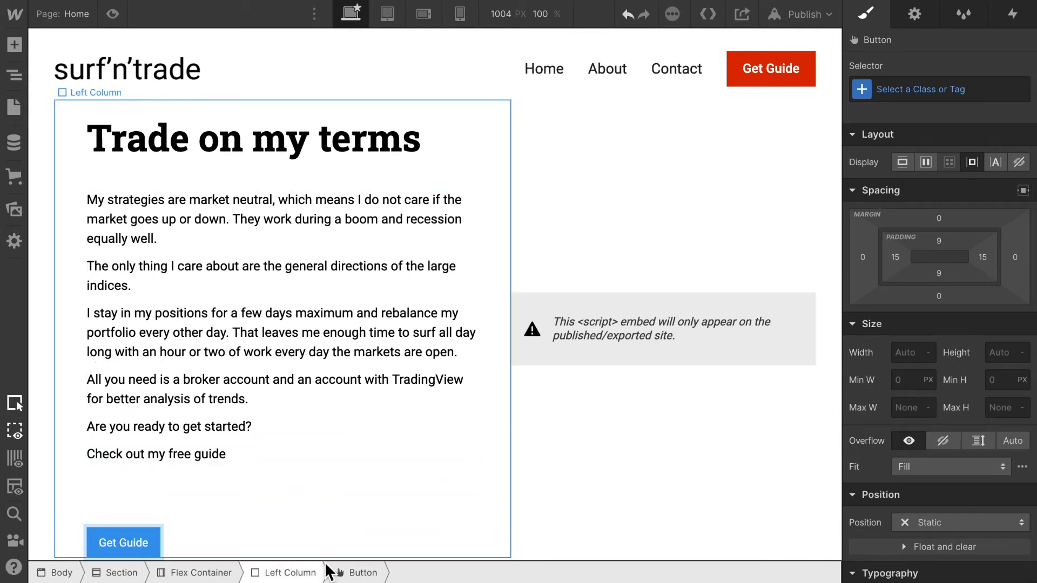
{"action": "left_click", "coordinate": [163, 542]}
{"action": "left_click", "coordinate": [158, 544]}
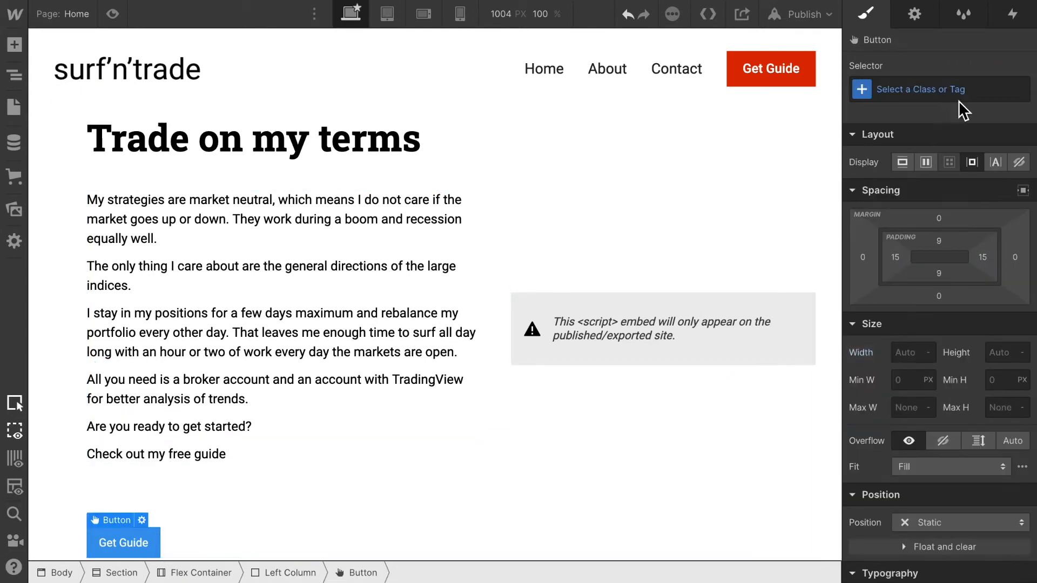
{"action": "left_click", "coordinate": [940, 90]}
{"action": "type", "text": "Button"}
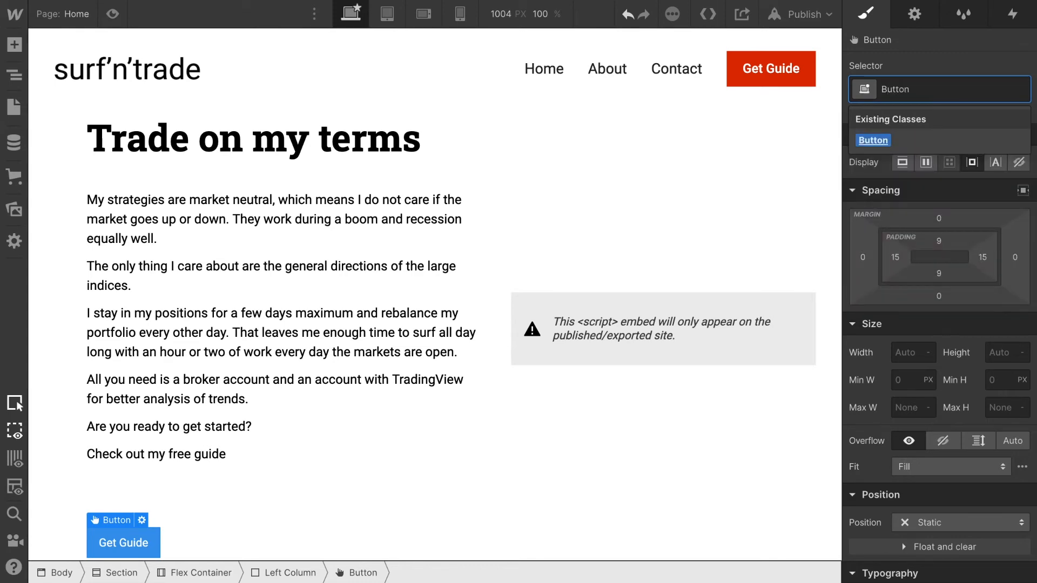
{"action": "key", "text": "Return"}
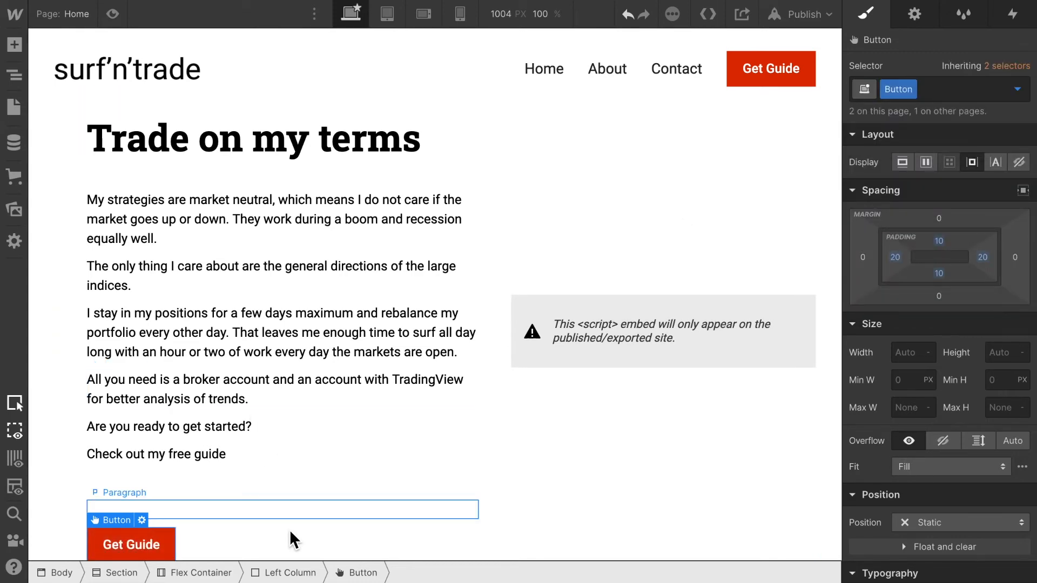
Step: Add a div block between the rich text and the Get Guide button, and move the button into it
{"action": "left_click", "coordinate": [14, 44]}
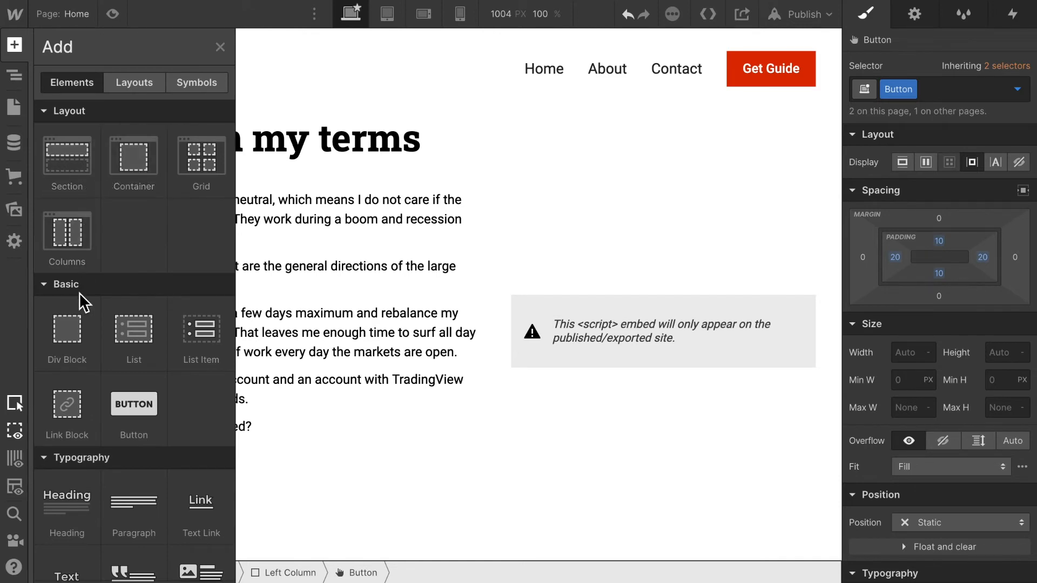
{"action": "left_click_drag", "start_coordinate": [74, 337], "coordinate": [220, 542]}
{"action": "scroll", "coordinate": [195, 546], "scroll_direction": "down", "scroll_amount": 3}
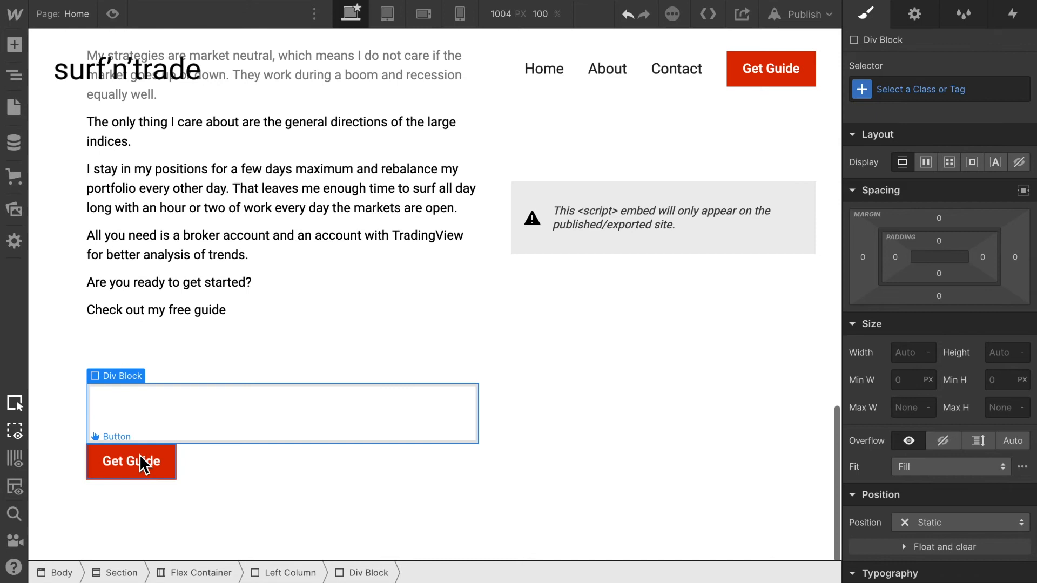
{"action": "mouse_move", "coordinate": [215, 402]}
{"action": "left_mouse_down"}
{"action": "mouse_move", "coordinate": [203, 410]}
{"action": "mouse_move", "coordinate": [213, 406]}
{"action": "left_mouse_up"}
{"action": "left_click", "coordinate": [277, 462]}
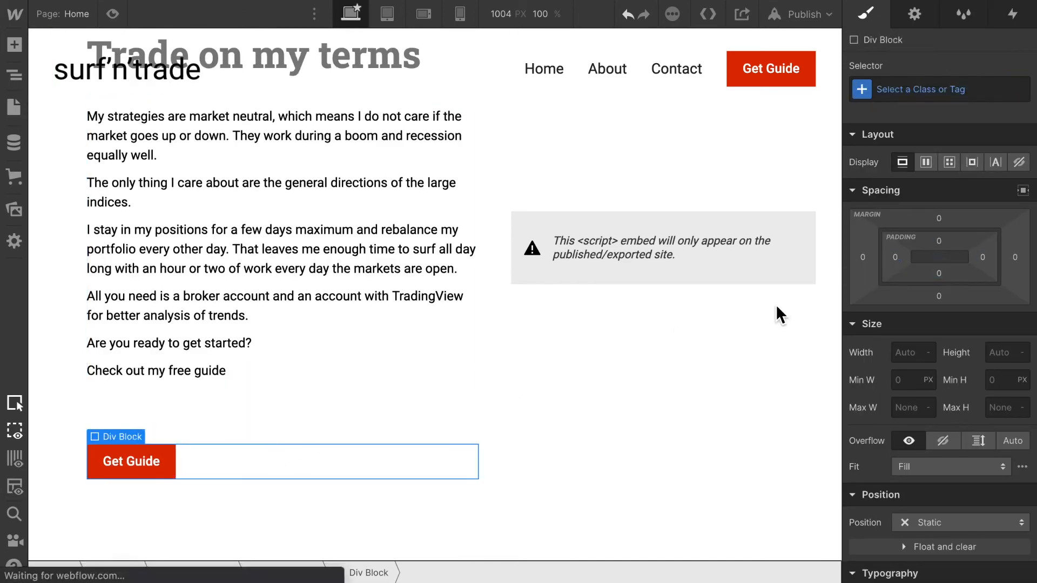
Step: Give the div block around the button a new class "Button Wrapper" and centre-align its content
{"action": "left_click", "coordinate": [932, 89]}
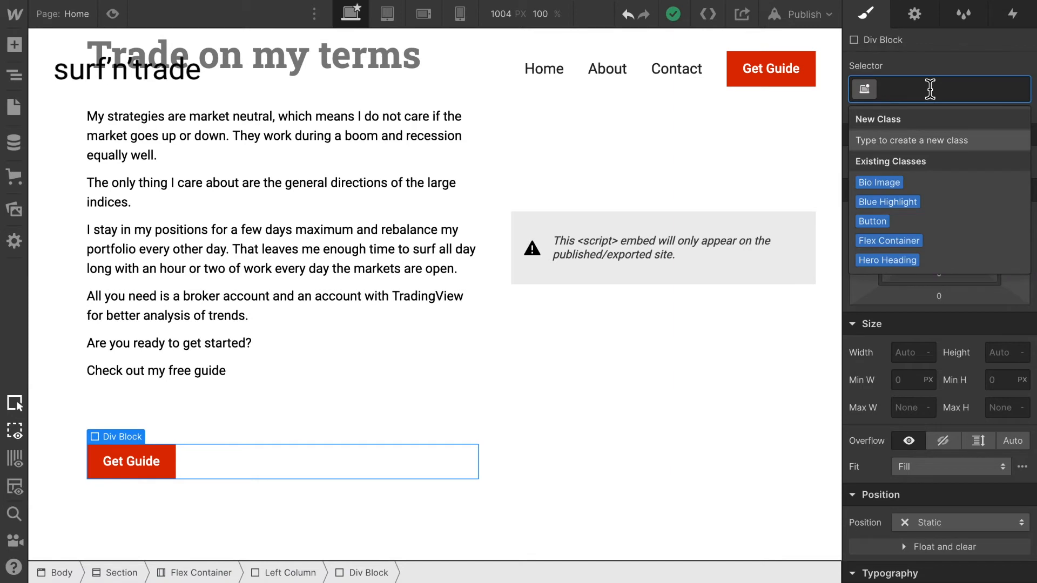
{"action": "type", "text": "Button Wrapper"}
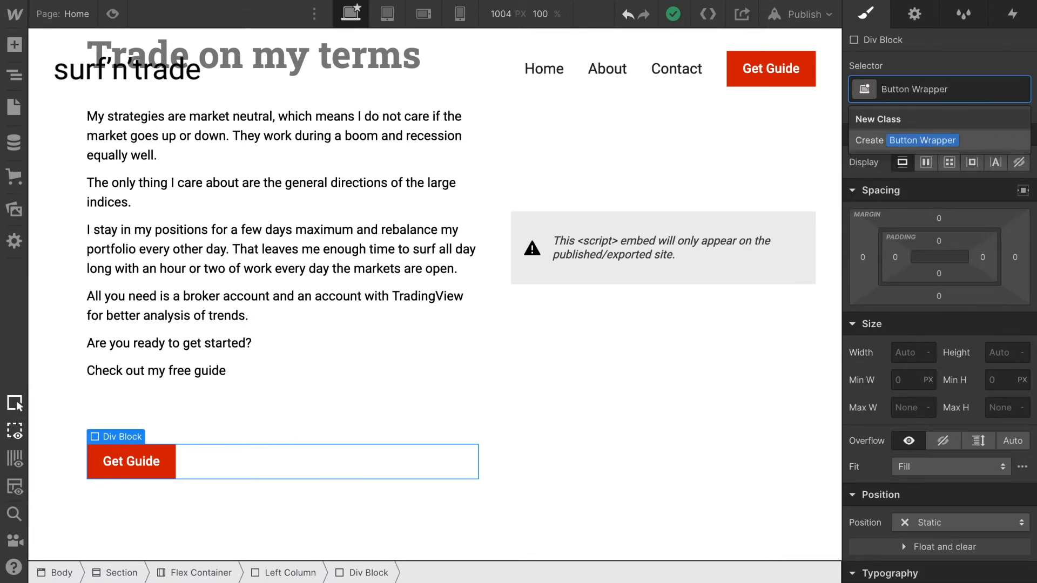
{"action": "key", "text": "Return"}
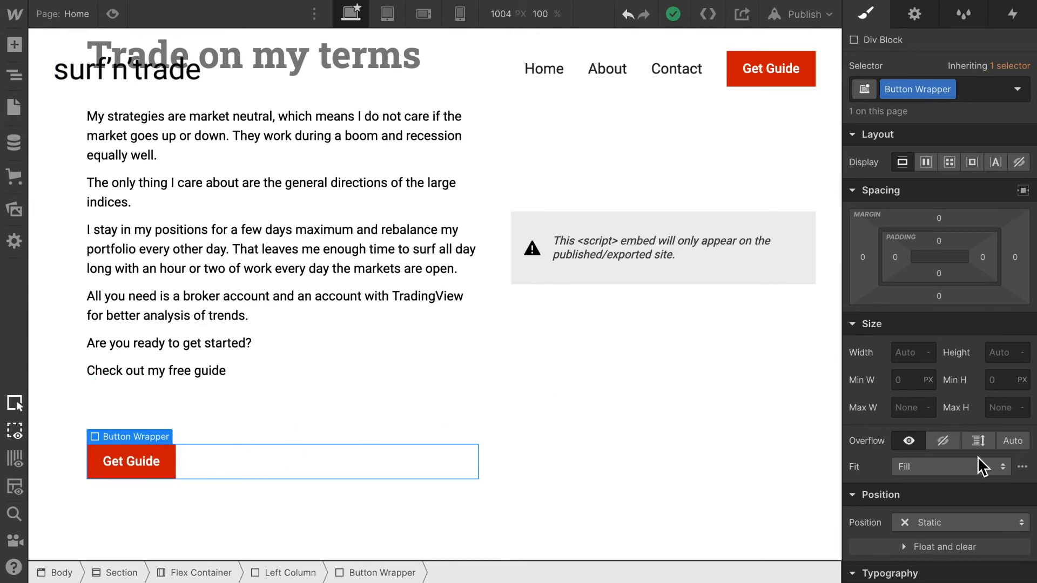
{"action": "scroll", "coordinate": [981, 467], "scroll_direction": "down", "scroll_amount": 6}
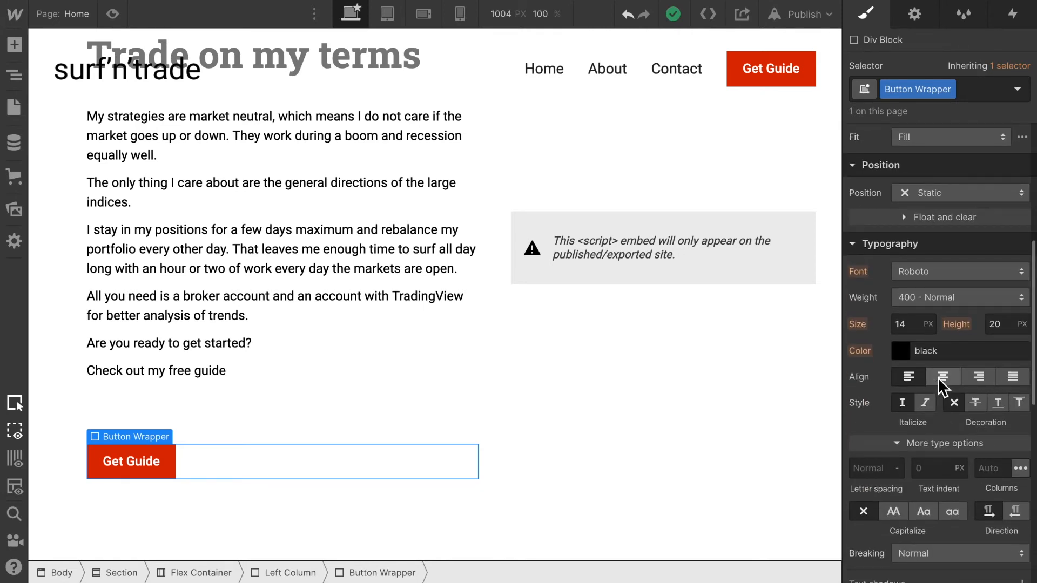
{"action": "left_click", "coordinate": [945, 381]}
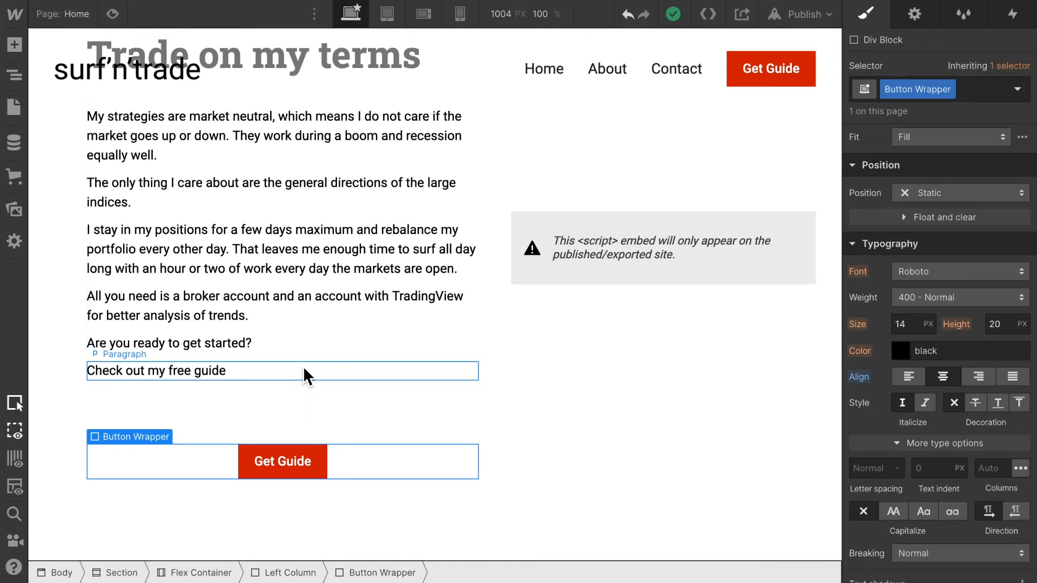
Step: Delete the empty paragraphs below "Check out my free guide" in the rich text block
{"action": "left_click", "coordinate": [304, 370]}
{"action": "left_click", "coordinate": [303, 370]}
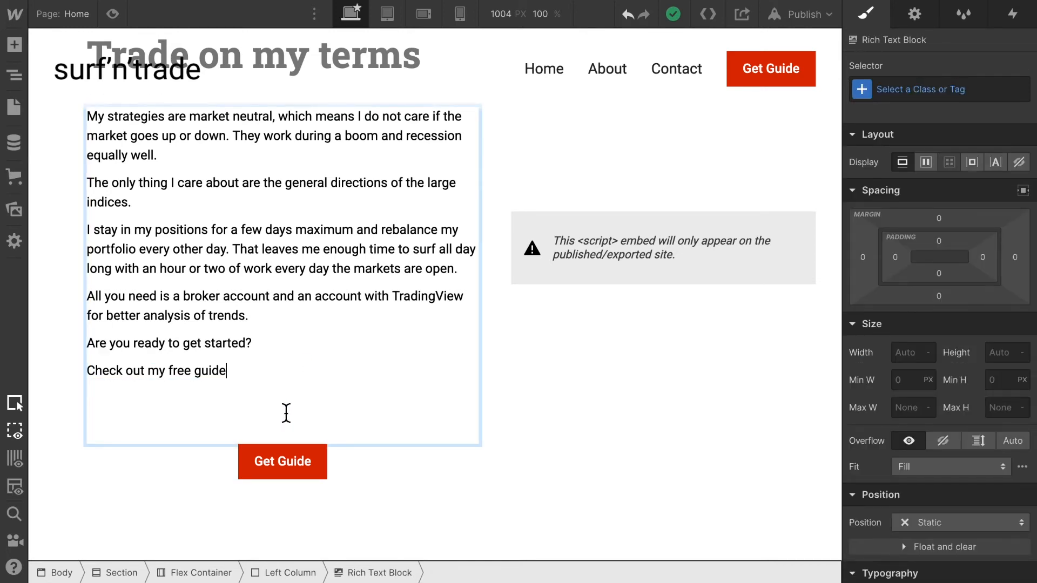
{"action": "left_click", "coordinate": [286, 414]}
{"action": "key", "text": "BackSpace"}
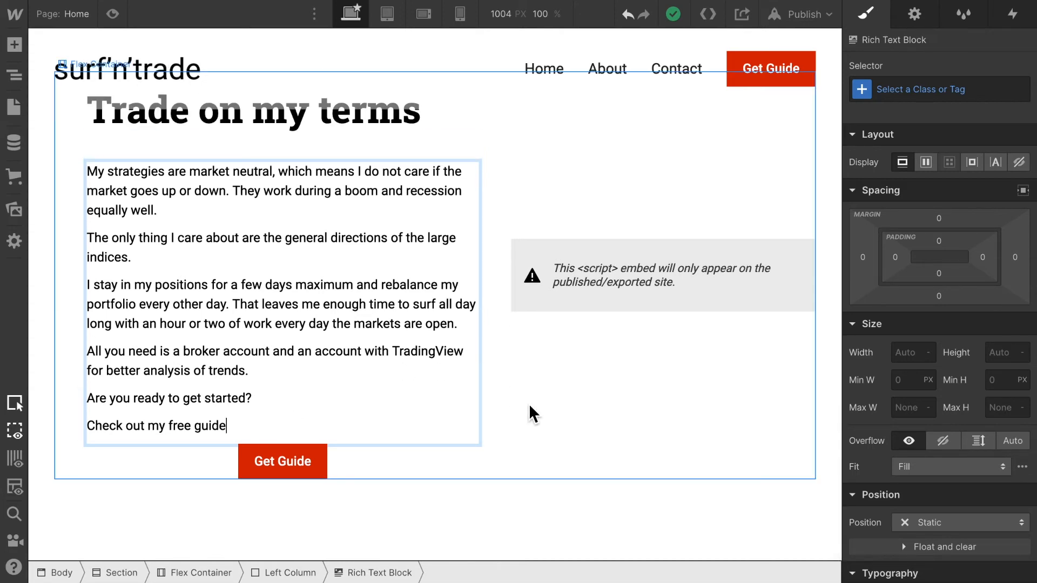
{"action": "left_click", "coordinate": [550, 426]}
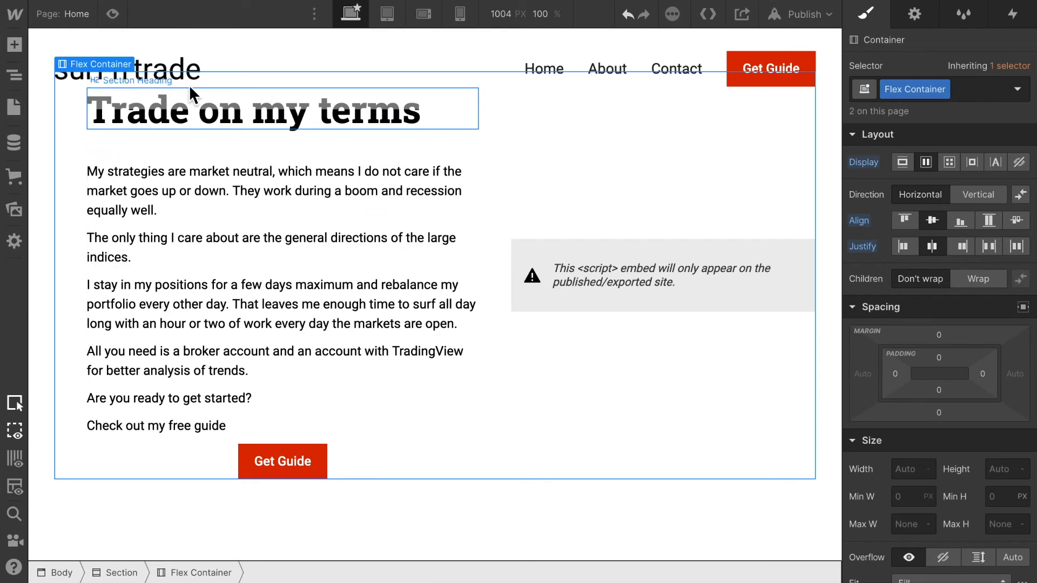
Step: Publish the site again and check the Get Guide button below the trading copy on the live page
{"action": "left_click", "coordinate": [824, 18]}
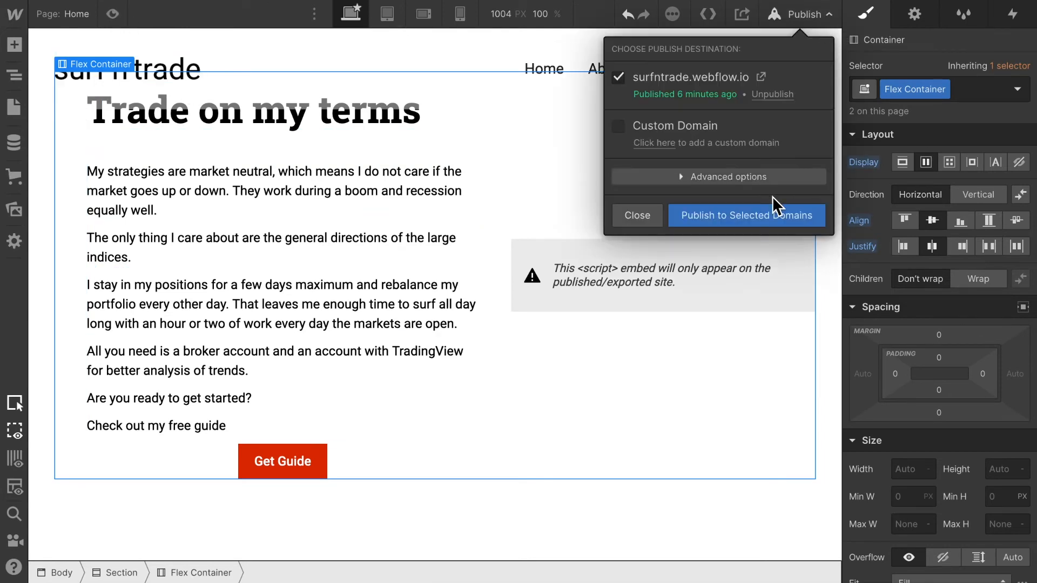
{"action": "left_click", "coordinate": [773, 216]}
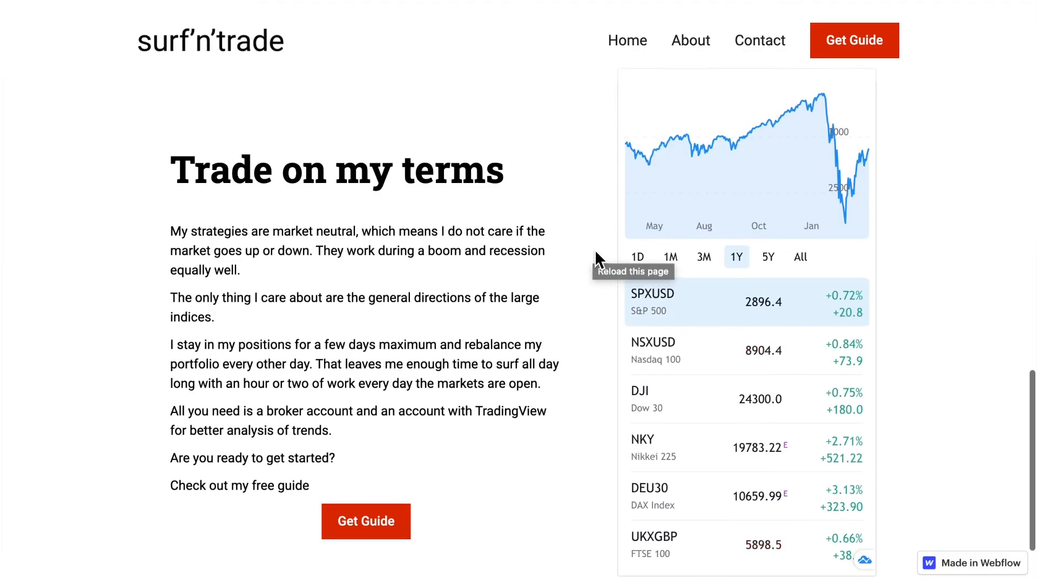
{"action": "scroll", "coordinate": [596, 259], "scroll_direction": "down", "scroll_amount": 4}
{"action": "scroll", "coordinate": [596, 259], "scroll_direction": "up", "scroll_amount": 2}
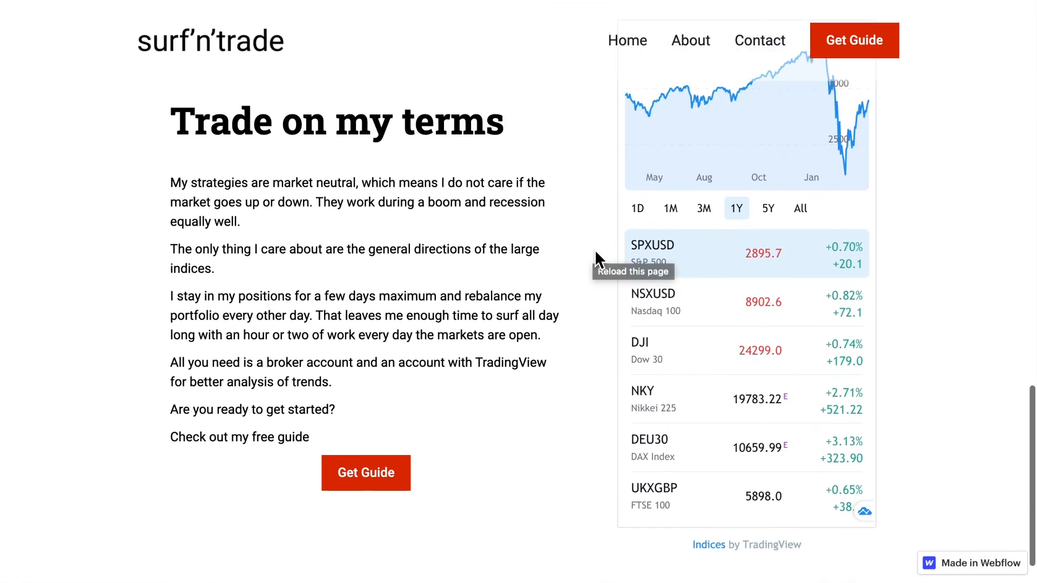
Step: Compare the height of the market widget with the copy and Get Guide button beside it on the live page
{"action": "scroll", "coordinate": [596, 259], "scroll_direction": "up", "scroll_amount": 4}
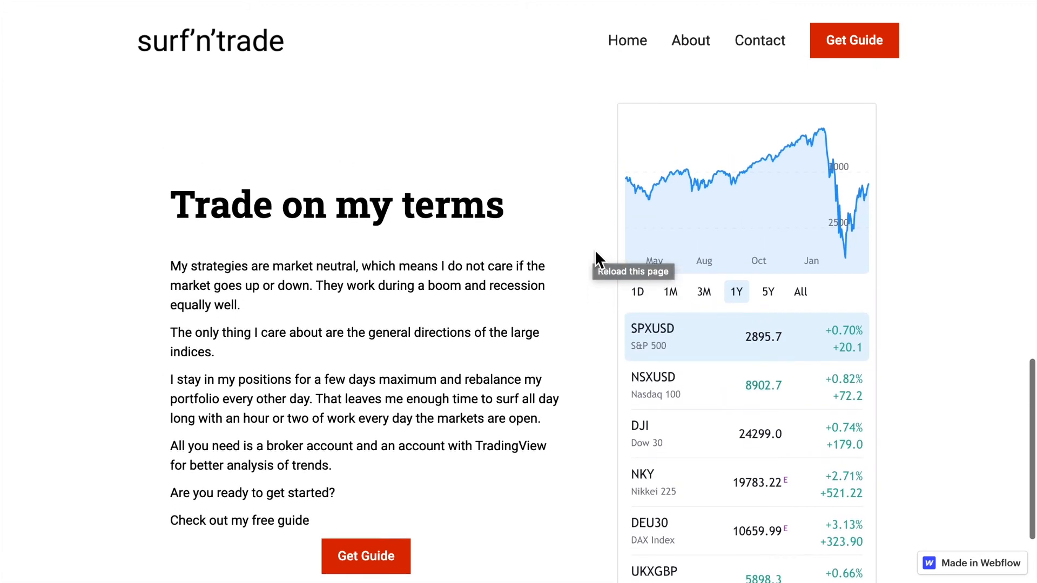
{"action": "scroll", "coordinate": [717, 238], "scroll_direction": "down", "scroll_amount": 6}
{"action": "scroll", "coordinate": [717, 238], "scroll_direction": "up", "scroll_amount": 6}
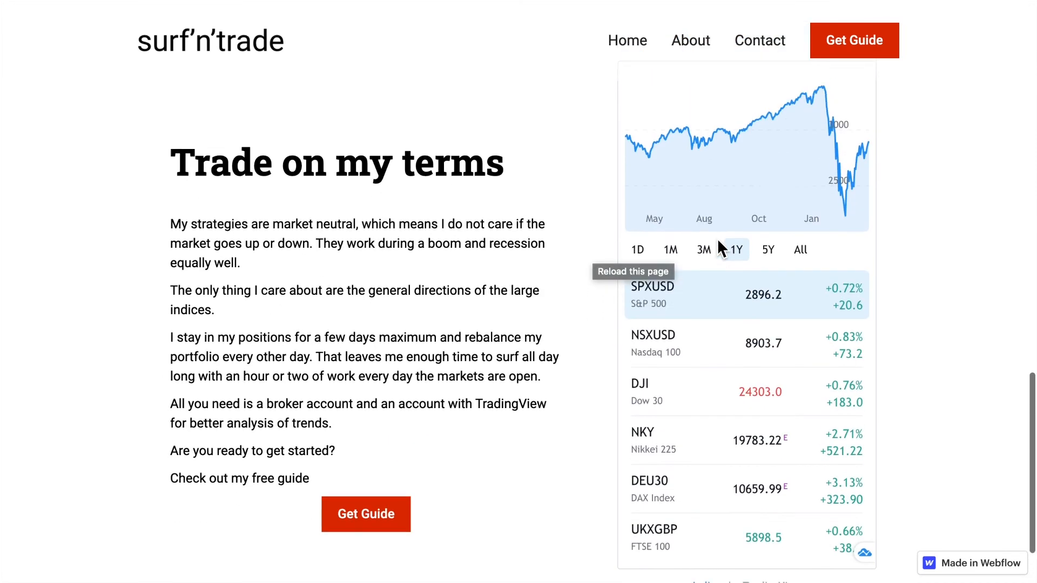
{"action": "scroll", "coordinate": [856, 407], "scroll_direction": "down", "scroll_amount": 6}
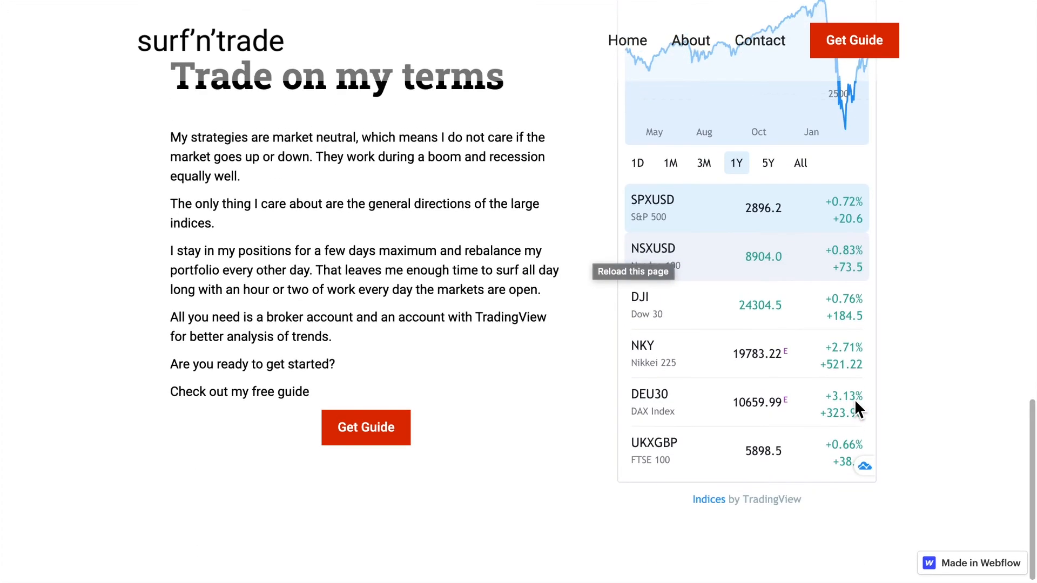
{"action": "scroll", "coordinate": [465, 211], "scroll_direction": "up", "scroll_amount": 2}
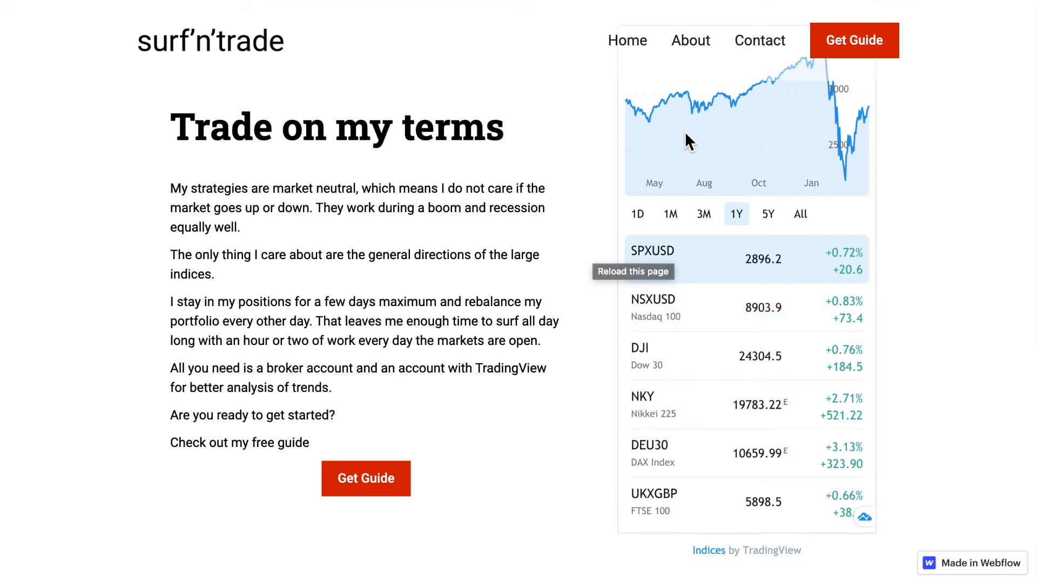
{"action": "scroll", "coordinate": [685, 132], "scroll_direction": "up", "scroll_amount": 2}
{"action": "scroll", "coordinate": [727, 362], "scroll_direction": "down", "scroll_amount": 4}
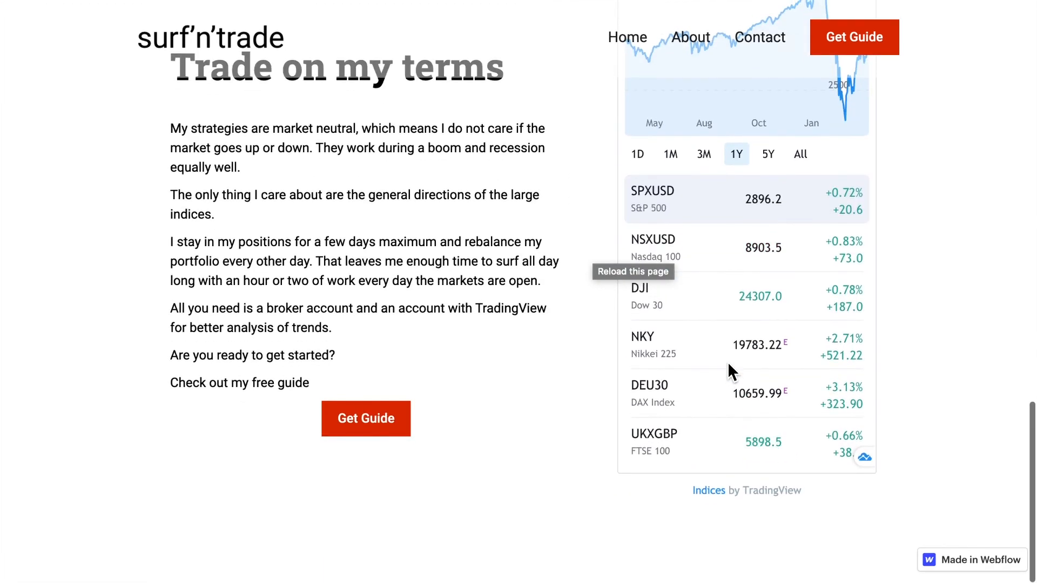
{"action": "scroll", "coordinate": [728, 361], "scroll_direction": "up", "scroll_amount": 1}
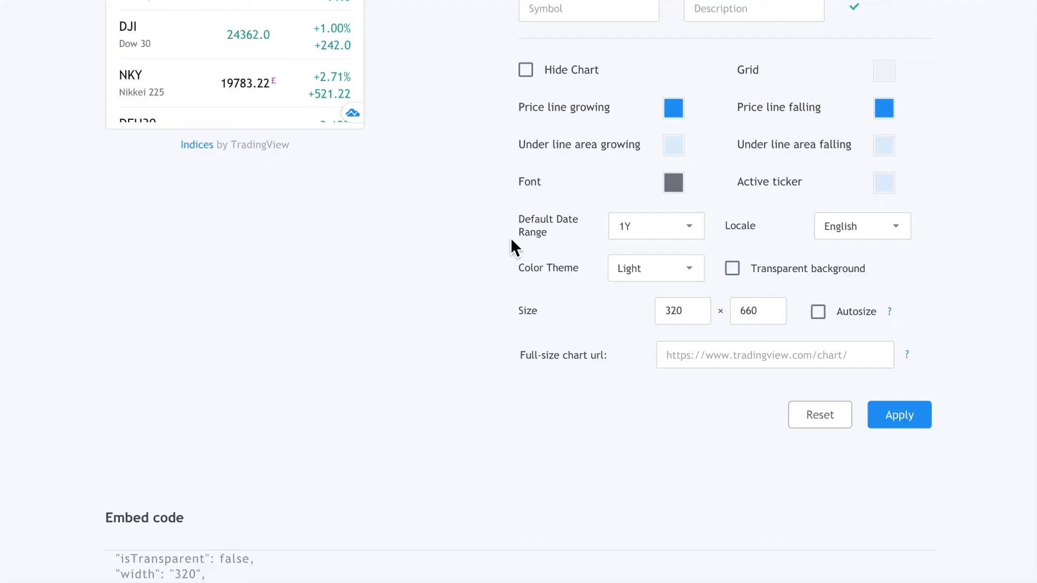
Step: On TradingView's Market Overview widget page, set the widget's height to 500 and apply the settings
{"action": "scroll", "coordinate": [513, 248], "scroll_direction": "up", "scroll_amount": 5}
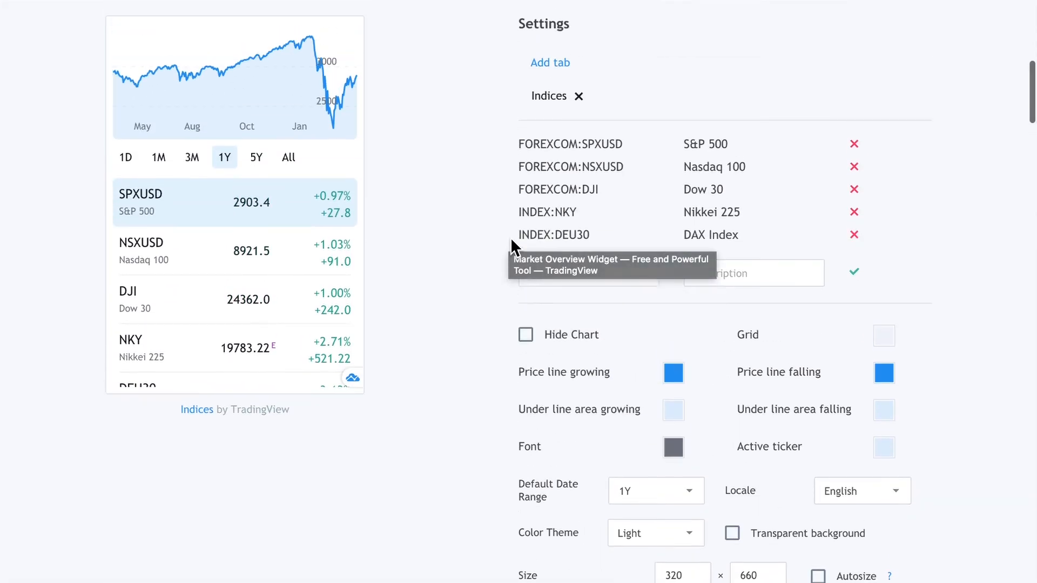
{"action": "scroll", "coordinate": [512, 248], "scroll_direction": "down", "scroll_amount": 3}
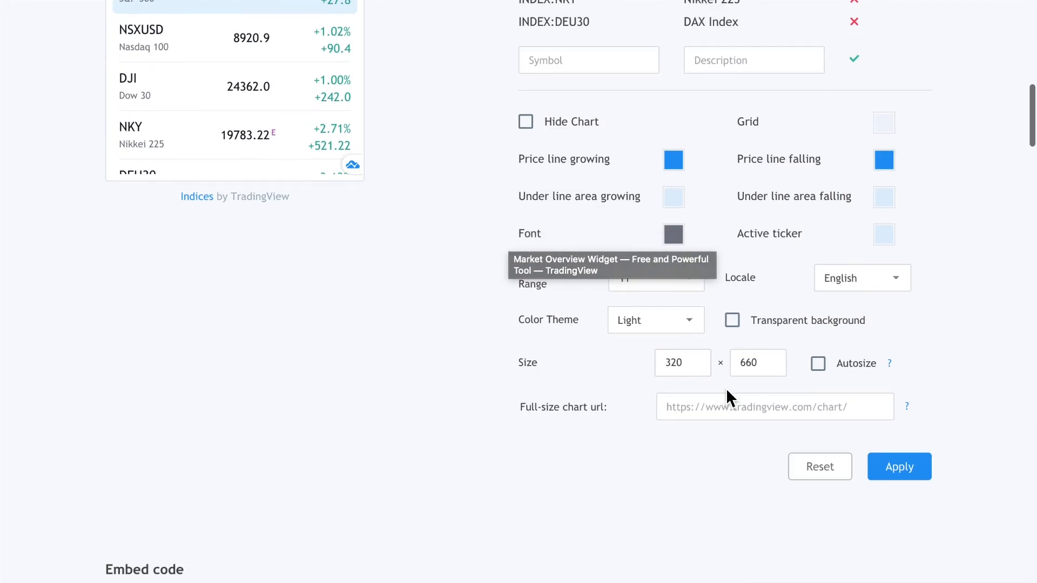
{"action": "left_click", "coordinate": [757, 371]}
{"action": "type", "text": "500"}
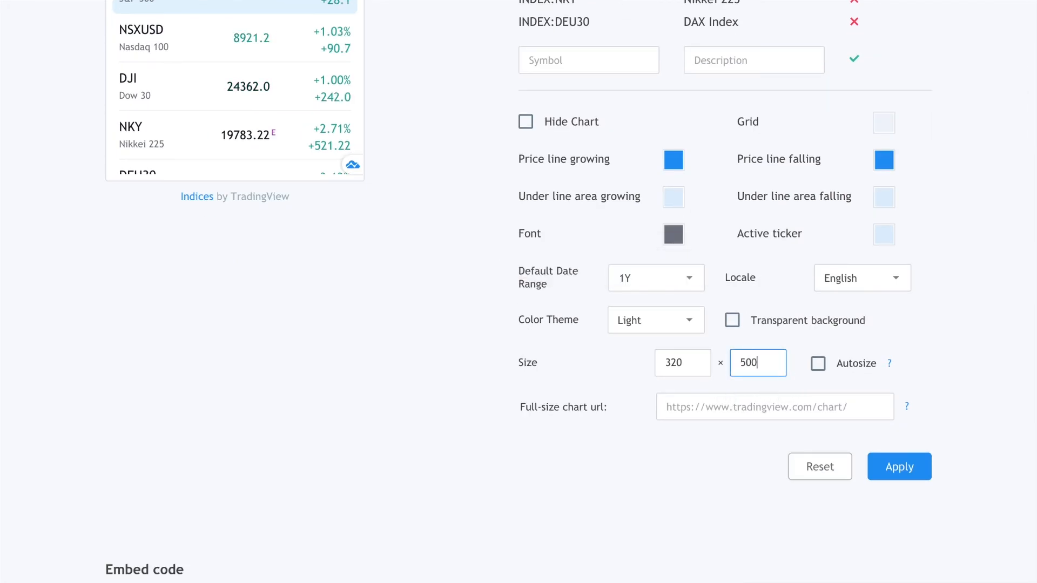
{"action": "left_click", "coordinate": [922, 477]}
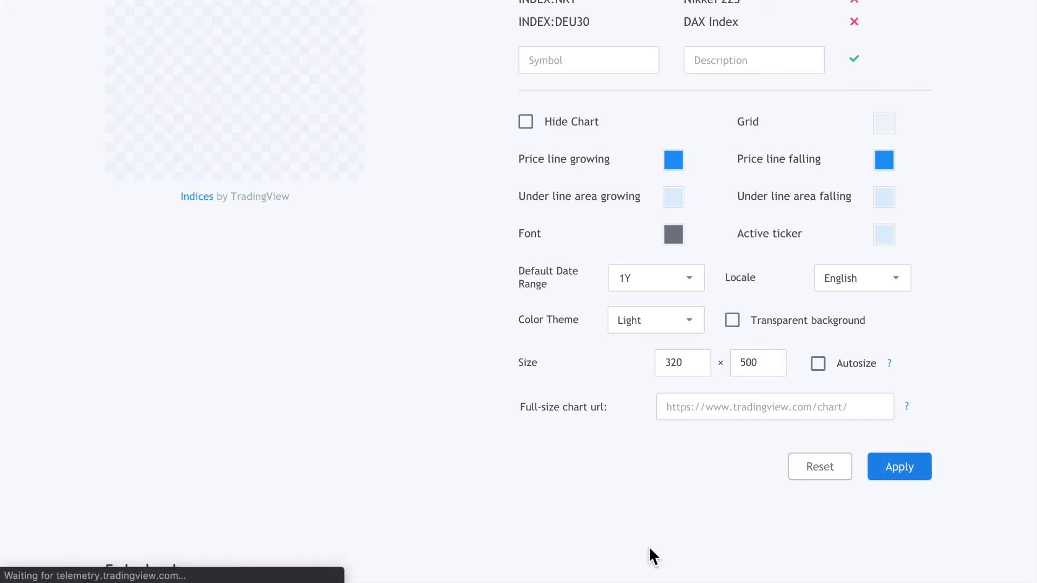
Step: Copy the updated embed code, replace all the code in Webflow's HTML Embed with it, and save
{"action": "scroll", "coordinate": [409, 465], "scroll_direction": "down", "scroll_amount": 3}
{"action": "scroll", "coordinate": [410, 459], "scroll_direction": "down", "scroll_amount": 6}
{"action": "left_click", "coordinate": [414, 398]}
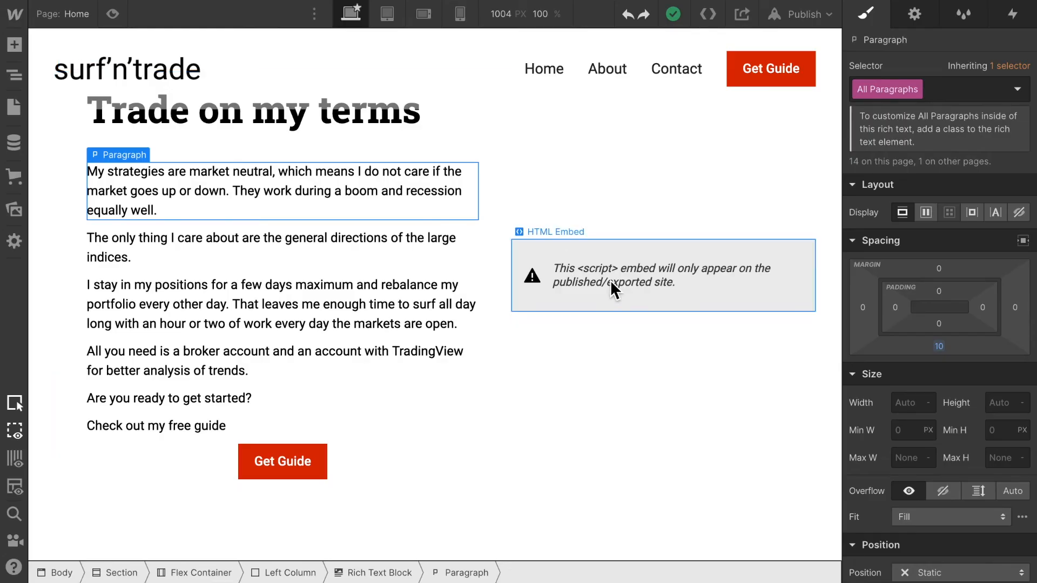
{"action": "double_click", "coordinate": [610, 280]}
{"action": "key", "text": "ctrl+a"}
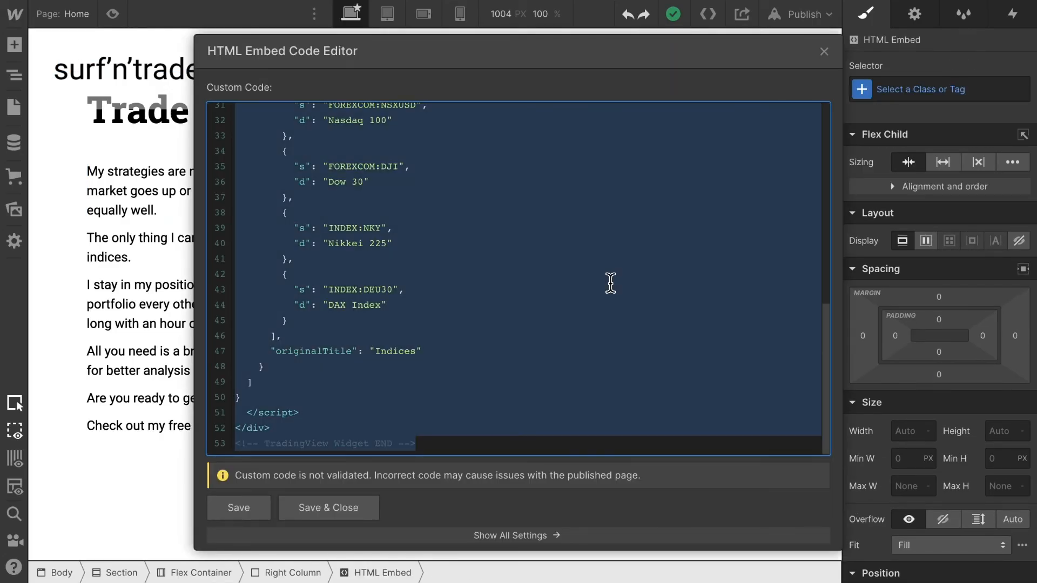
{"action": "left_click", "coordinate": [345, 508]}
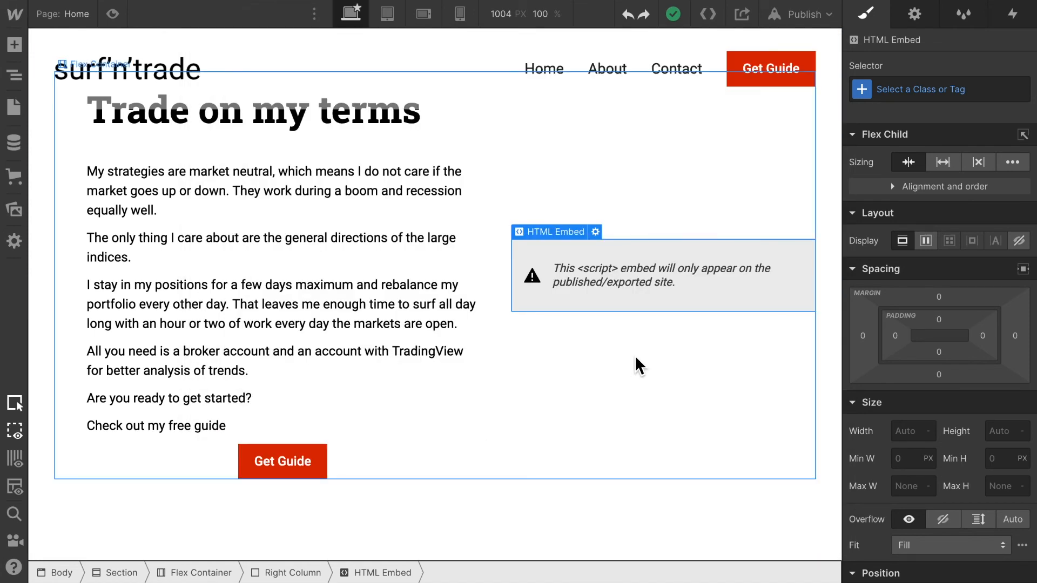
Step: Publish the site to surfntrade.webflow.io and compare the "Trade on my terms" section with the "Discover my story" section on the live page
{"action": "left_click", "coordinate": [802, 14]}
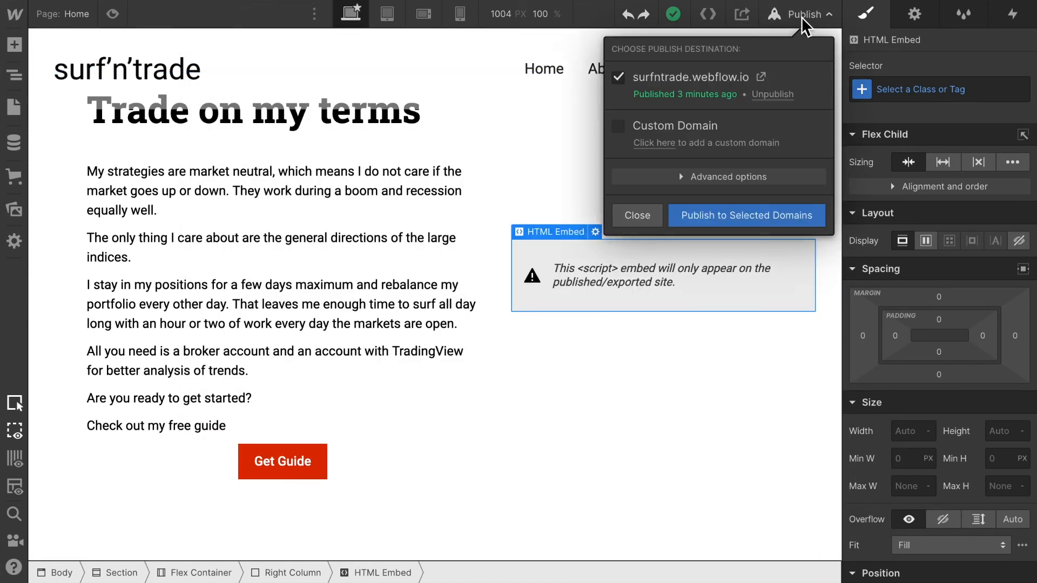
{"action": "left_click", "coordinate": [778, 217]}
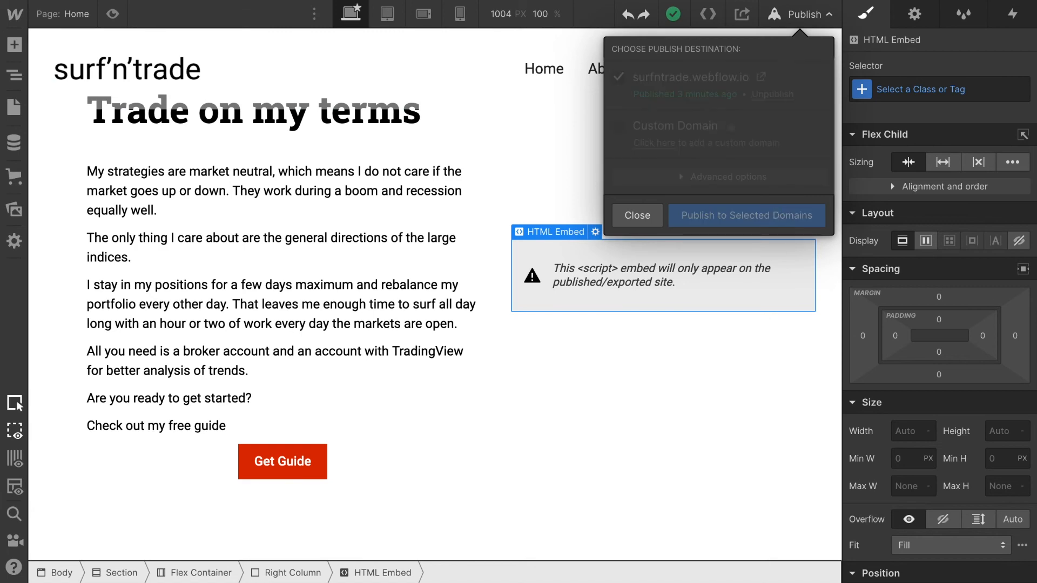
{"action": "mouse_move", "coordinate": [497, 4]}
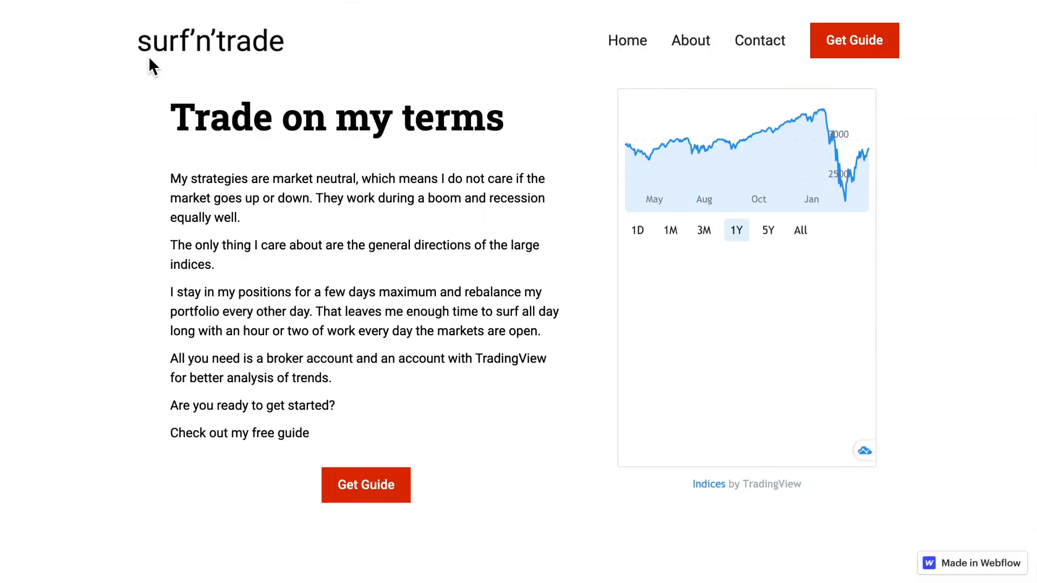
{"action": "left_click", "coordinate": [77, 1]}
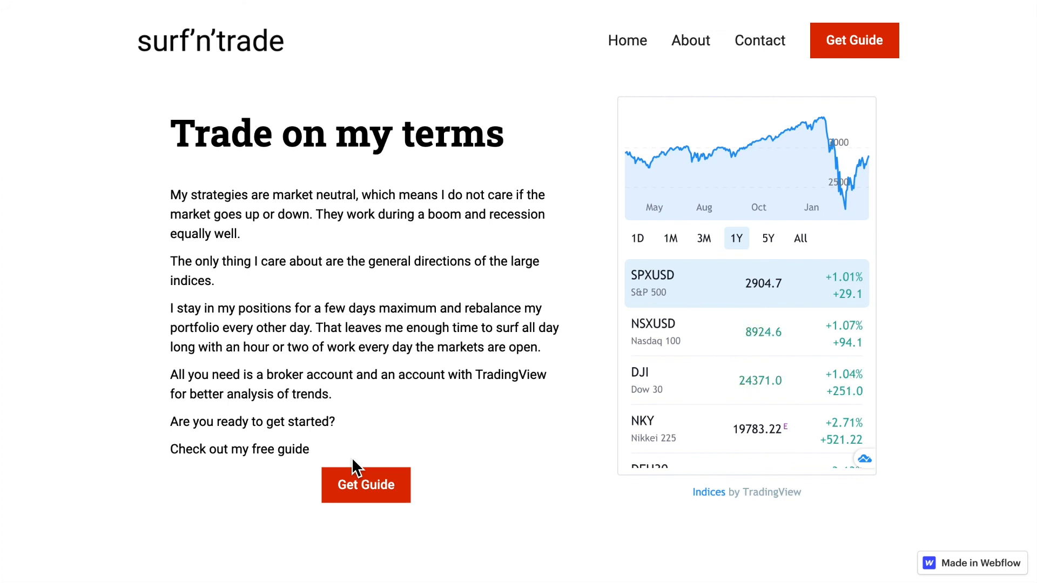
{"action": "scroll", "coordinate": [389, 352], "scroll_direction": "up", "scroll_amount": 4}
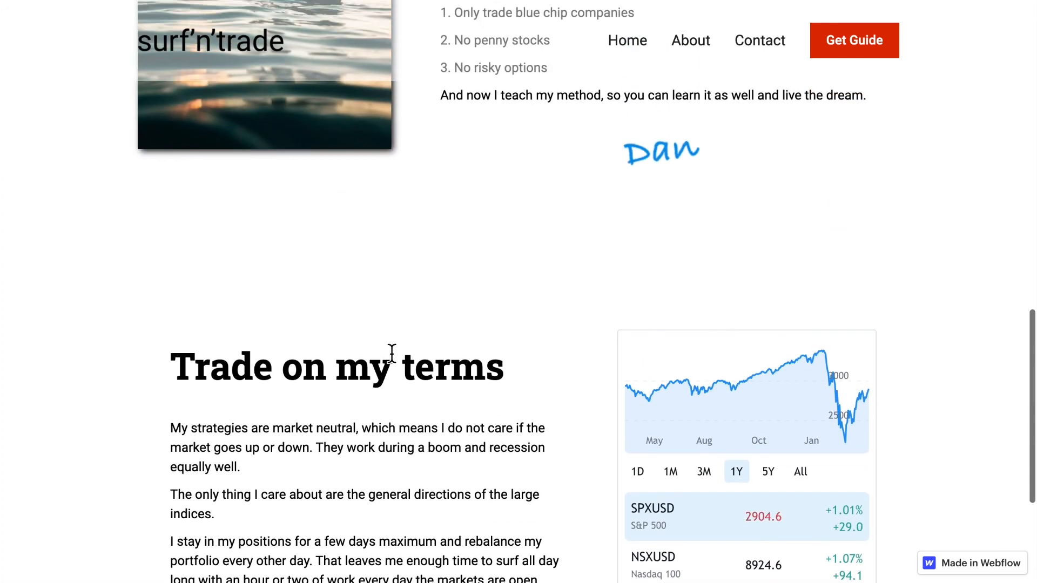
{"action": "scroll", "coordinate": [391, 351], "scroll_direction": "up", "scroll_amount": 7}
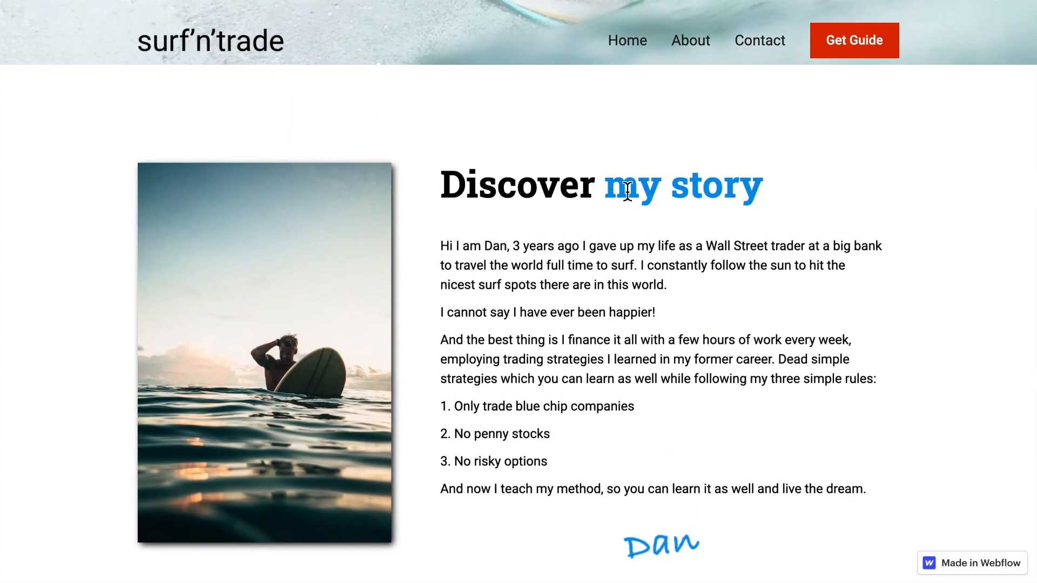
{"action": "scroll", "coordinate": [569, 414], "scroll_direction": "down", "scroll_amount": 10}
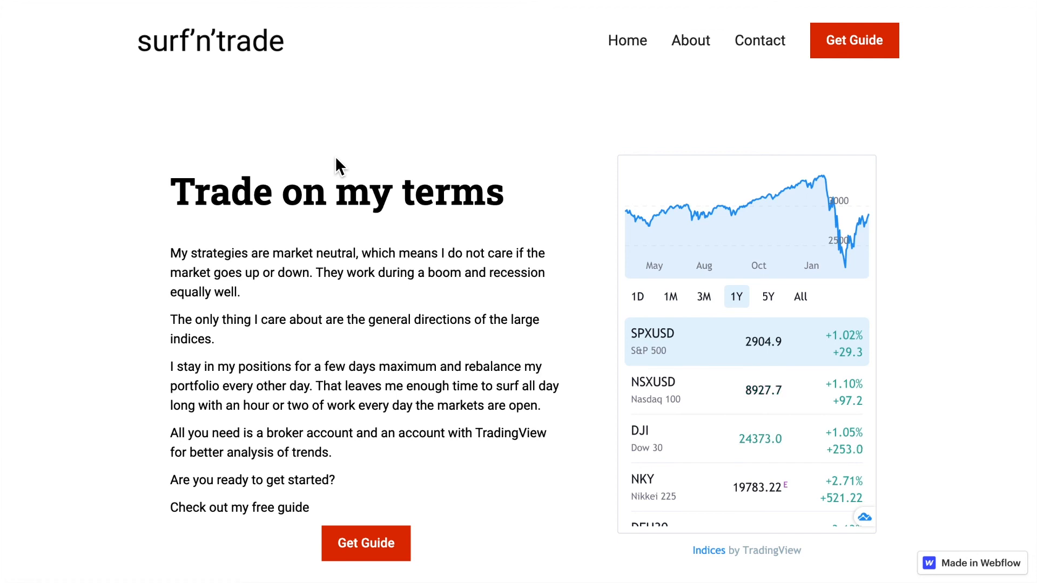
{"action": "scroll", "coordinate": [335, 156], "scroll_direction": "down", "scroll_amount": 1}
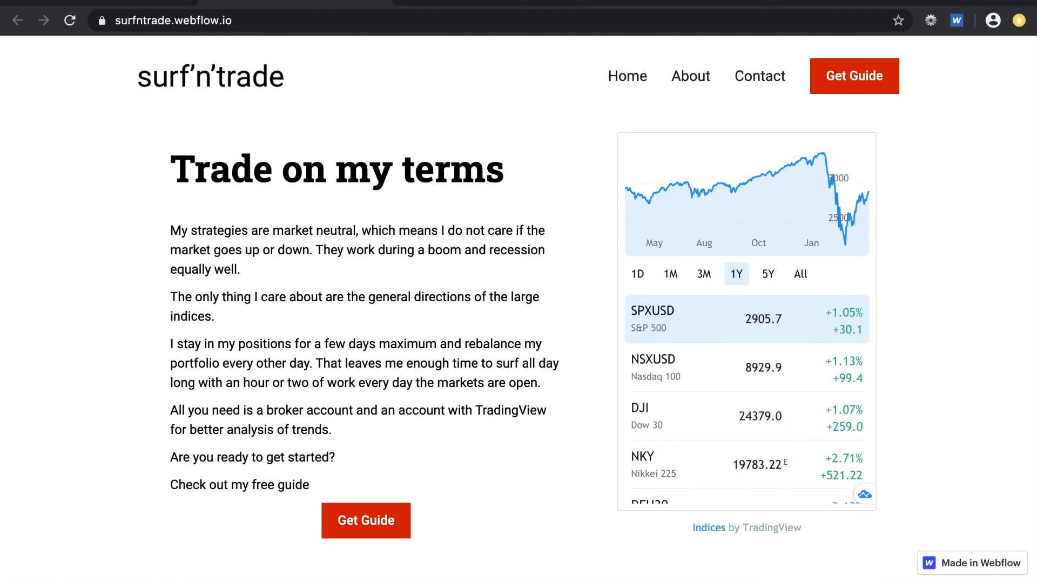
Step: Back in Webflow, set the top margin of the Button Wrapper around the Get Guide button to 20 px
{"action": "key", "text": "ctrl+shift+Tab"}
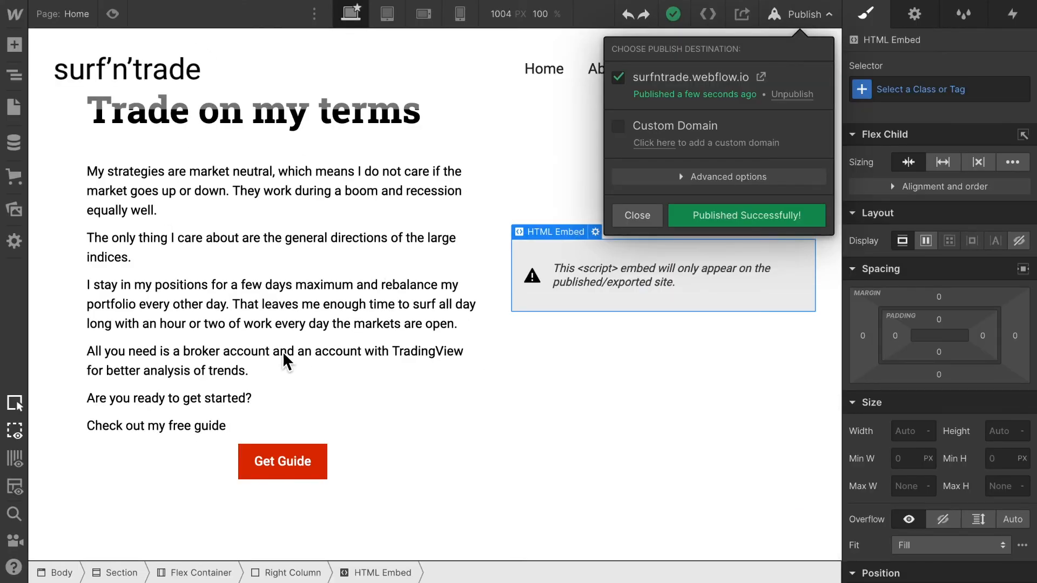
{"action": "left_click", "coordinate": [219, 460]}
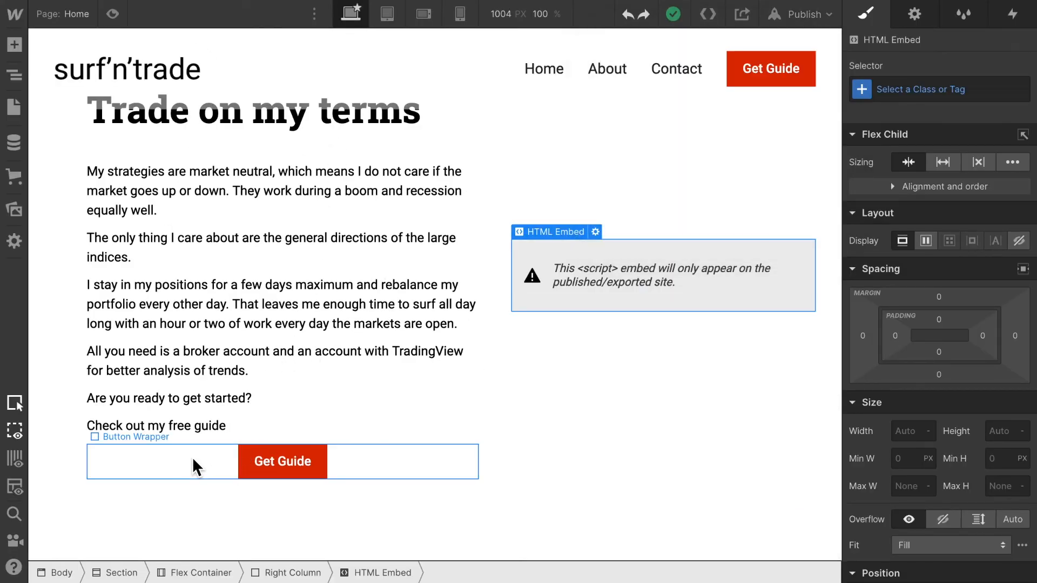
{"action": "left_click", "coordinate": [195, 468]}
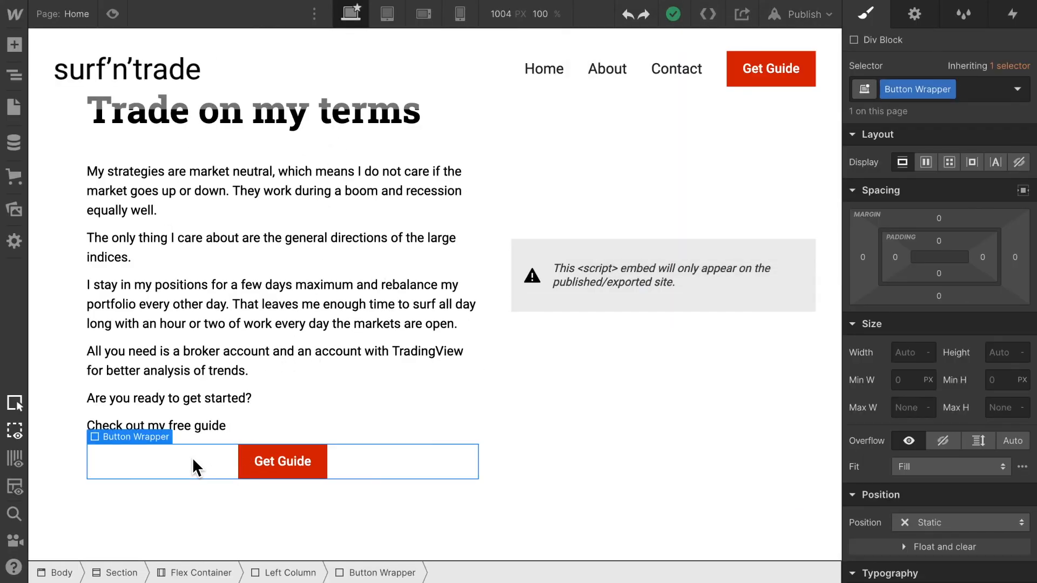
{"action": "left_click", "coordinate": [941, 219]}
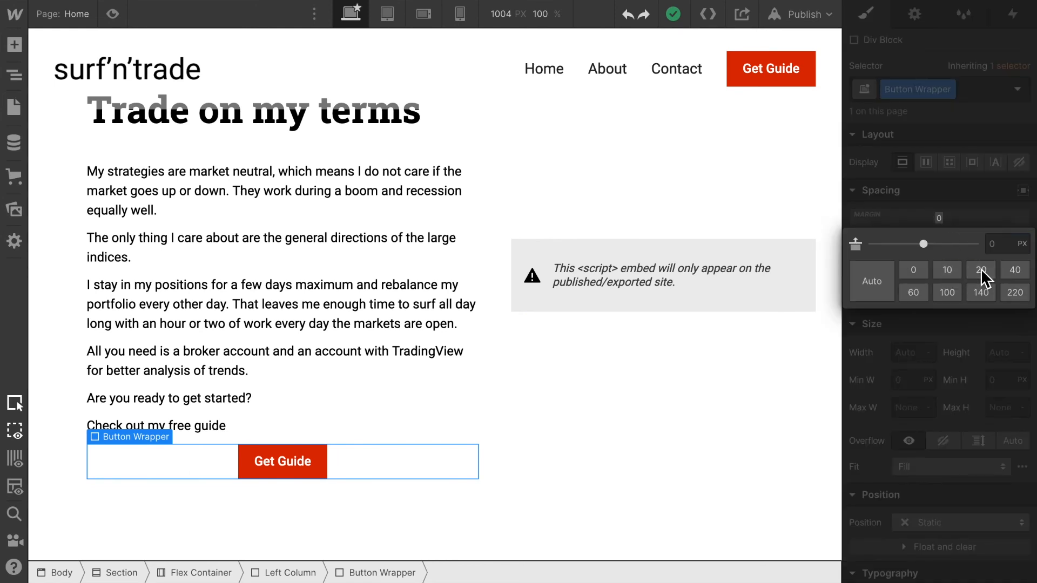
{"action": "left_click", "coordinate": [981, 270]}
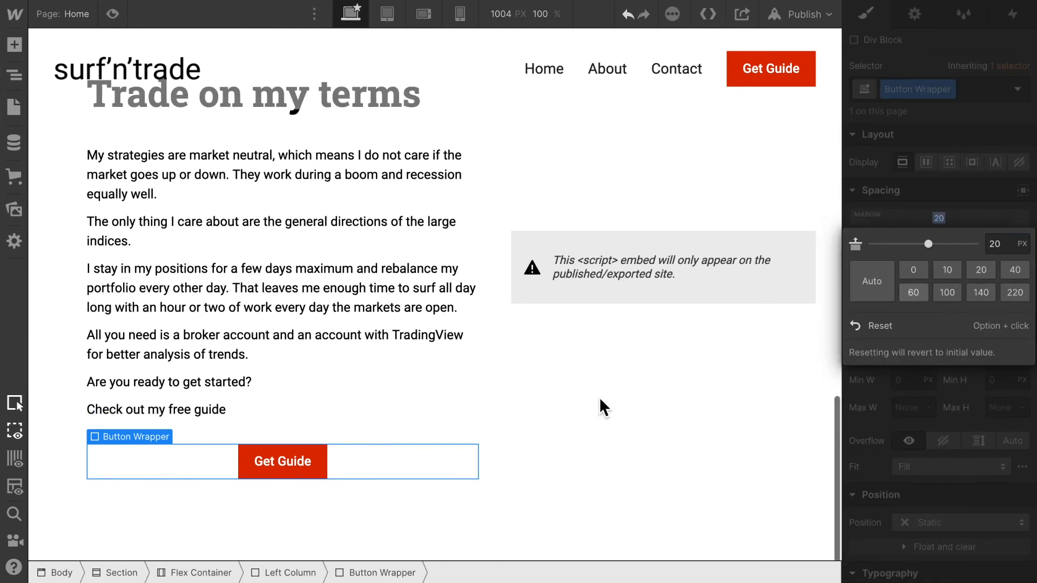
Step: Wrap "my terms" in the section heading in a text span with the existing Blue Highlight class and compare it with "Discover my story"
{"action": "left_click", "coordinate": [280, 97]}
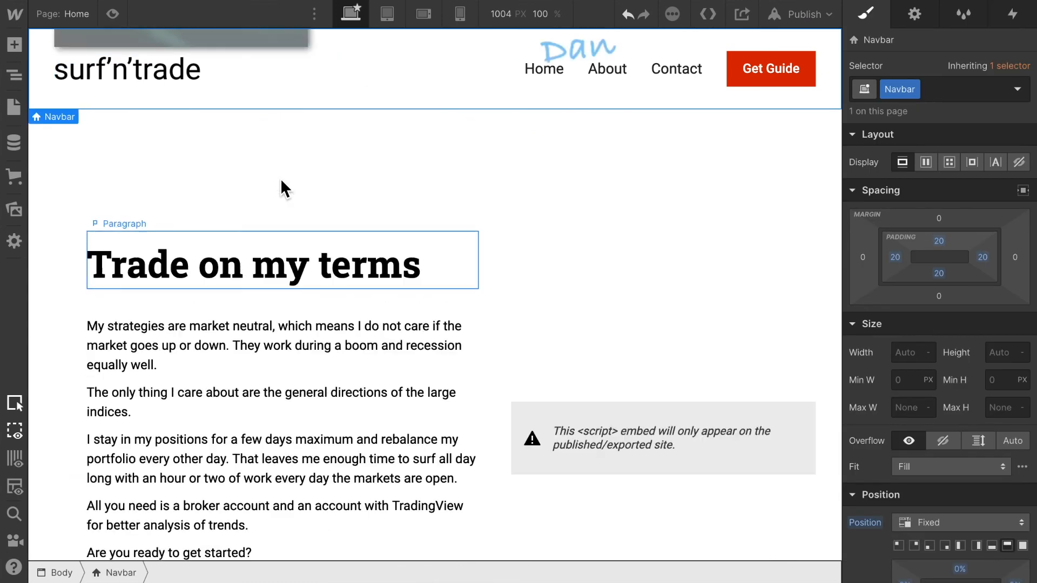
{"action": "left_click", "coordinate": [281, 276]}
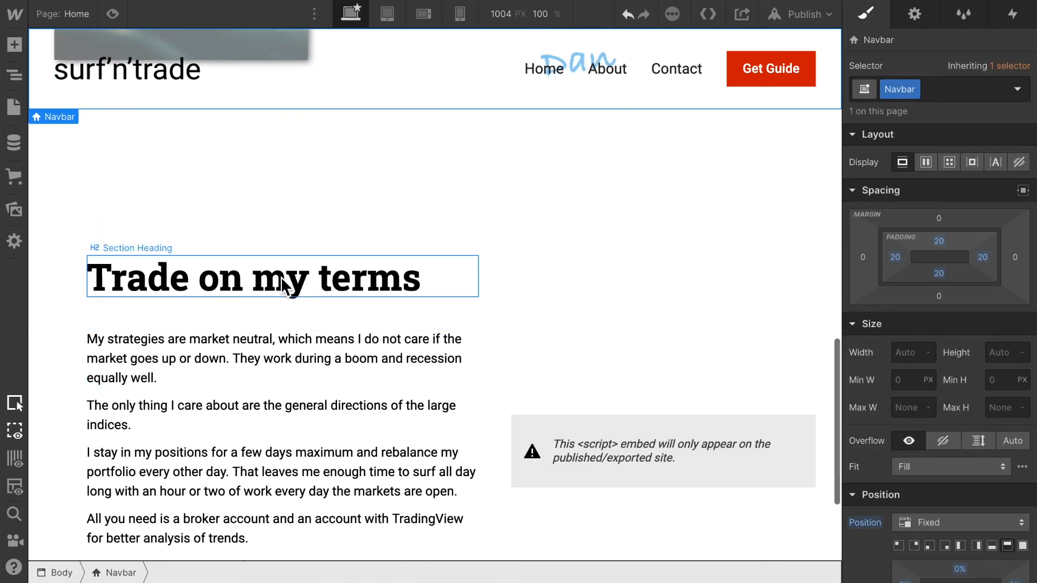
{"action": "double_click", "coordinate": [255, 280]}
{"action": "left_click_drag", "start_coordinate": [252, 280], "coordinate": [425, 287]}
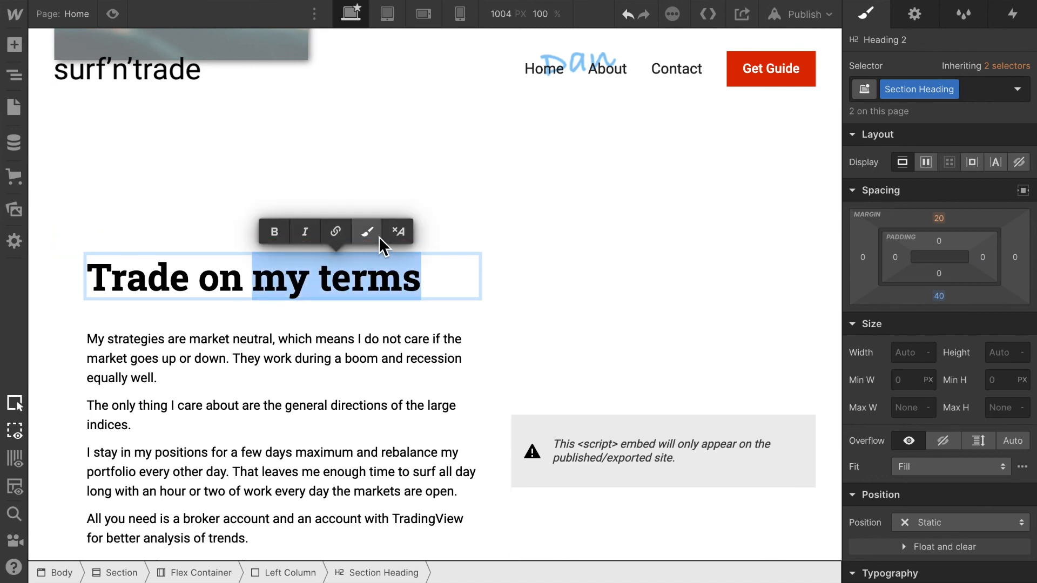
{"action": "left_click", "coordinate": [371, 237]}
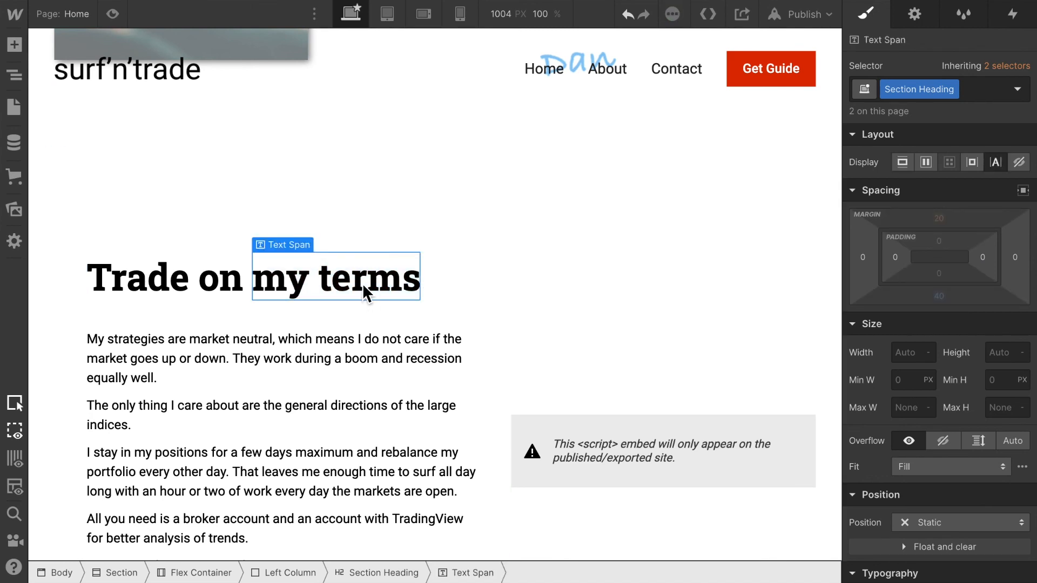
{"action": "left_click", "coordinate": [964, 92]}
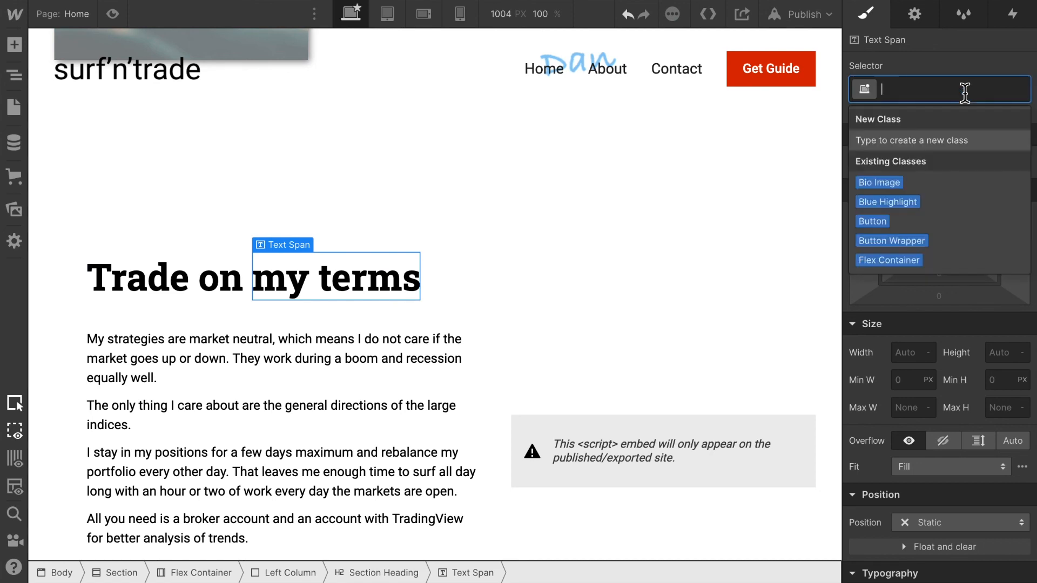
{"action": "left_click", "coordinate": [890, 202]}
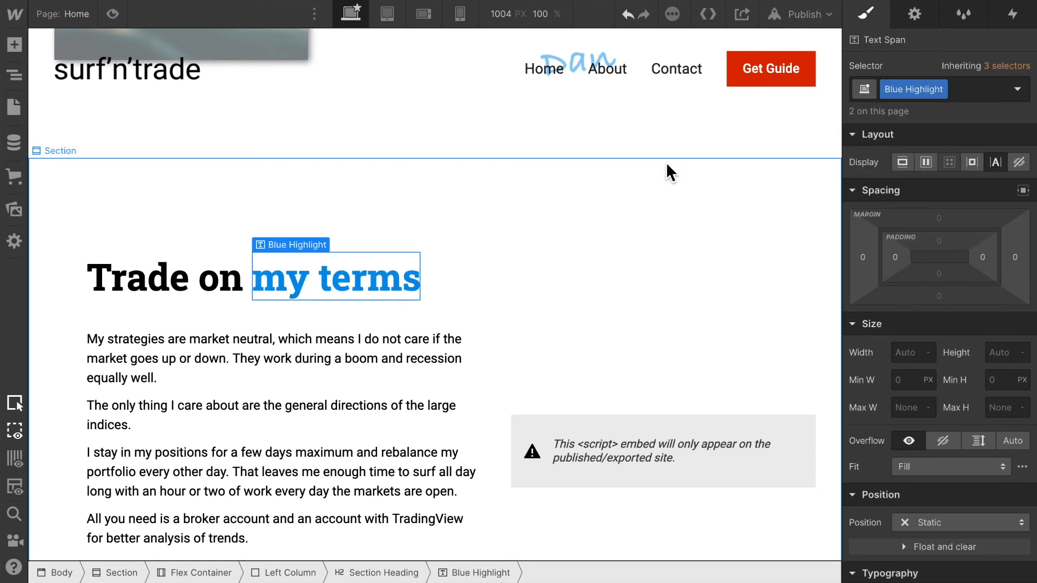
{"action": "scroll", "coordinate": [666, 162], "scroll_direction": "up", "scroll_amount": 5}
{"action": "scroll", "coordinate": [666, 162], "scroll_direction": "up", "scroll_amount": 4}
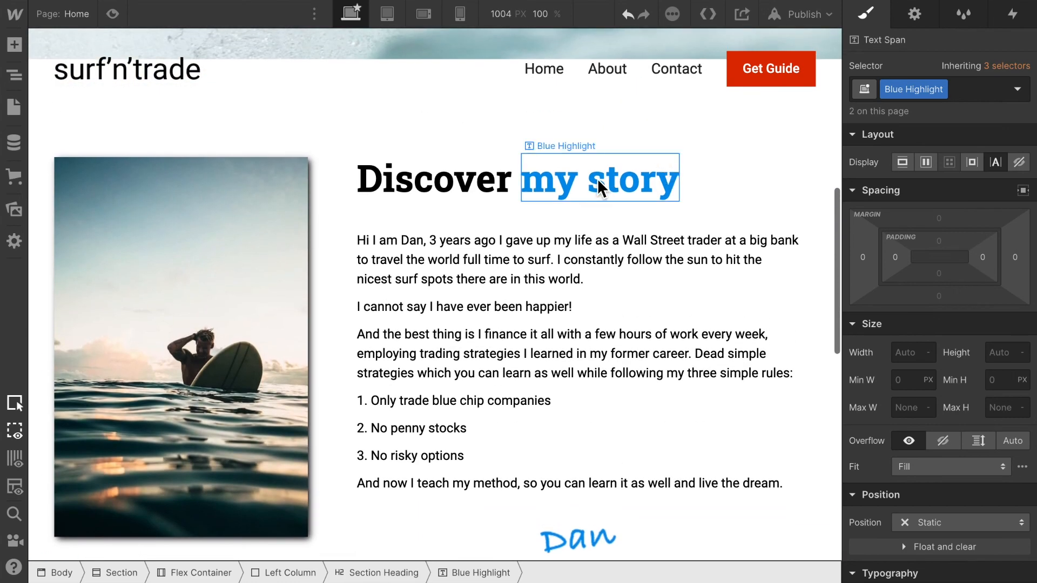
{"action": "scroll", "coordinate": [598, 184], "scroll_direction": "down", "scroll_amount": 8}
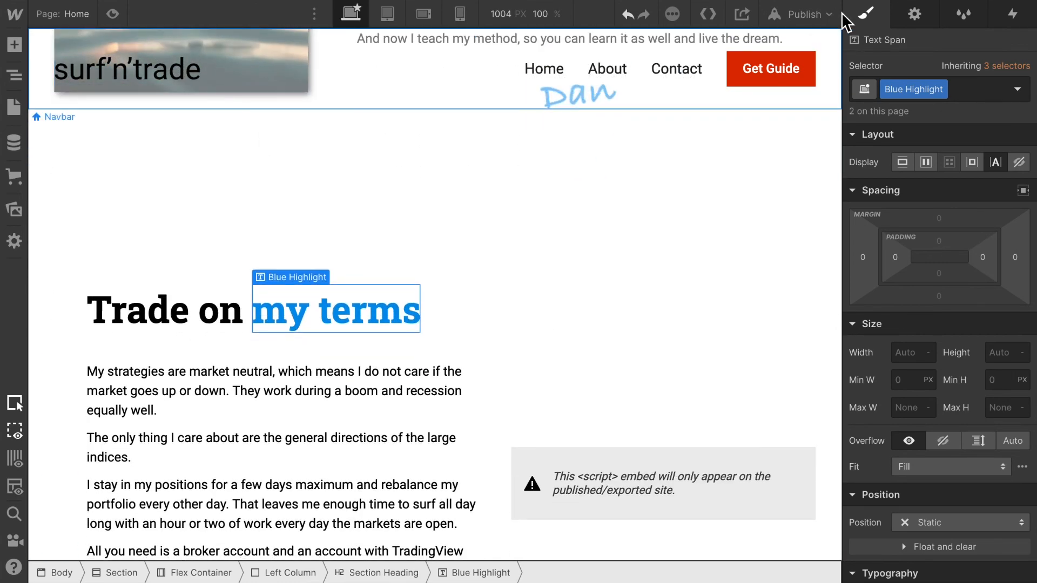
Step: Publish the site again and check the heading highlight and the Get Guide button spacing on the reloaded live page
{"action": "left_click", "coordinate": [818, 16]}
{"action": "left_click", "coordinate": [781, 209]}
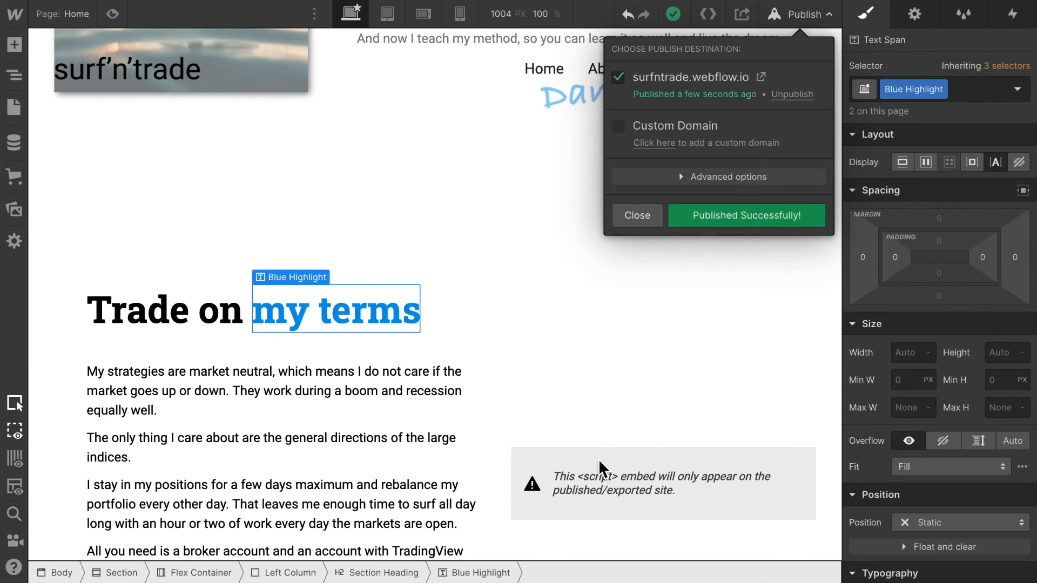
{"action": "left_click", "coordinate": [639, 413]}
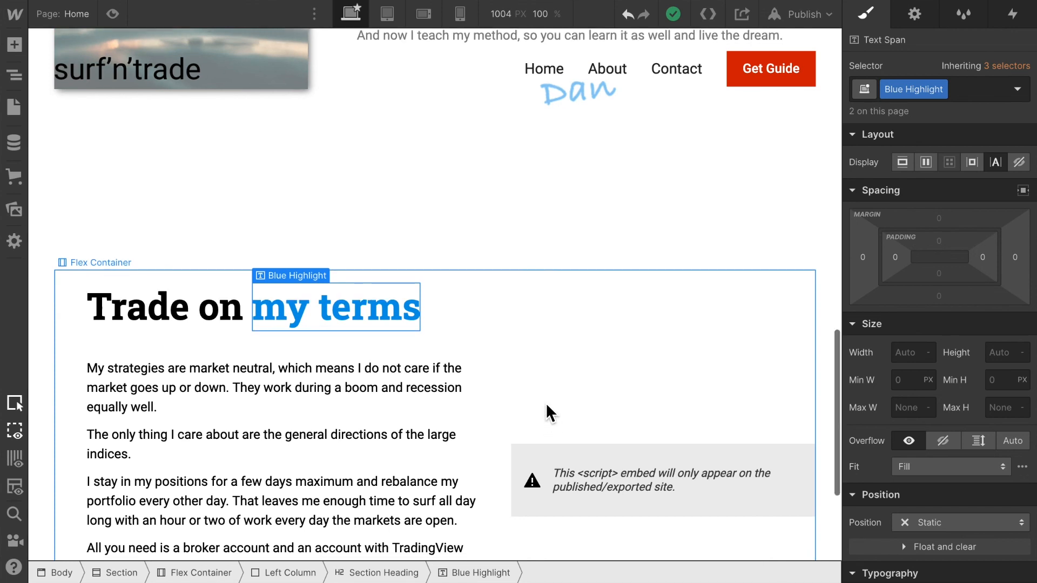
{"action": "scroll", "coordinate": [539, 402], "scroll_direction": "down", "scroll_amount": 1}
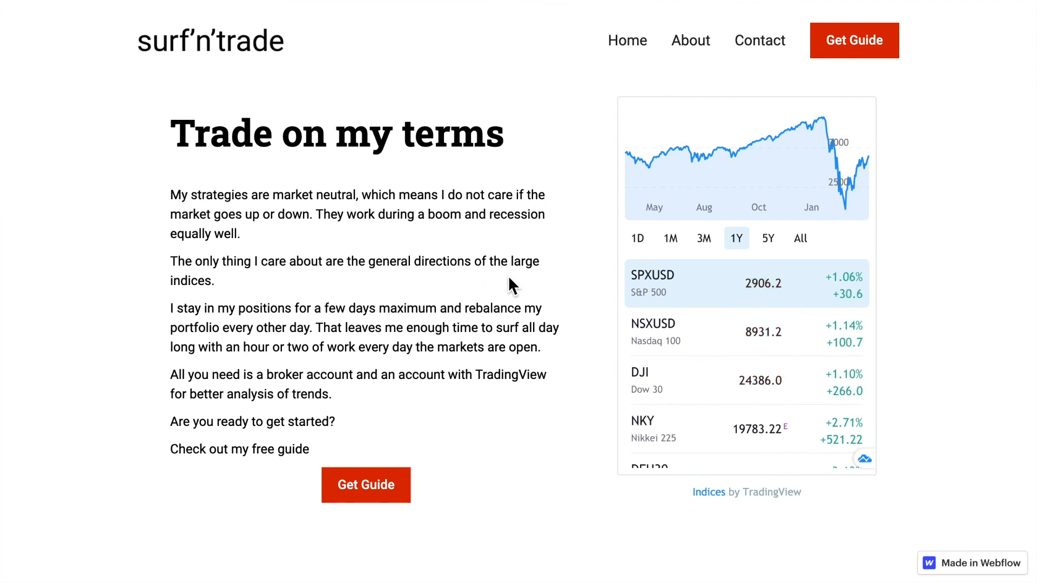
{"action": "key", "text": "super+r"}
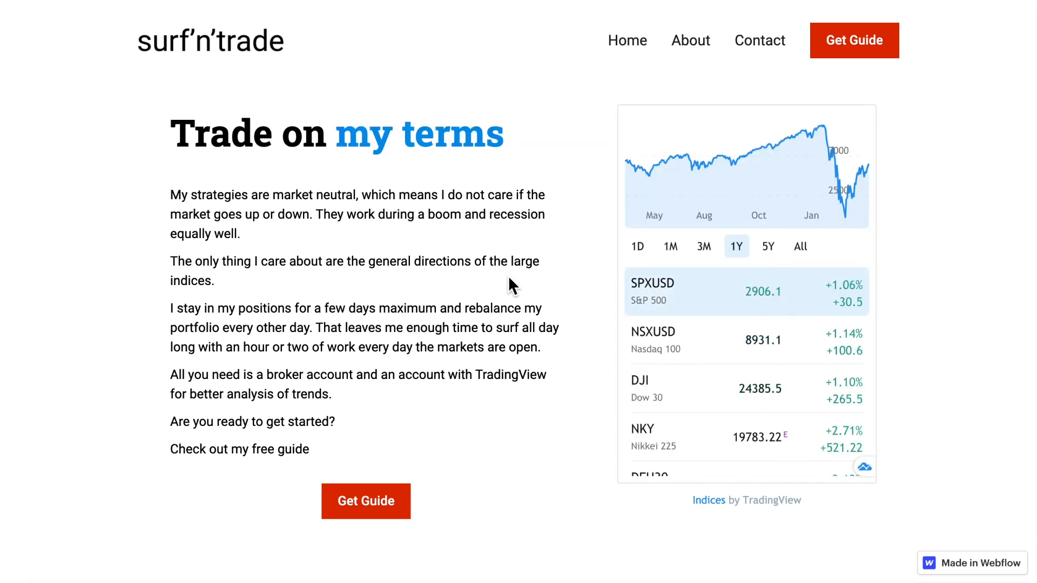
{"action": "scroll", "coordinate": [510, 286], "scroll_direction": "down", "scroll_amount": 1}
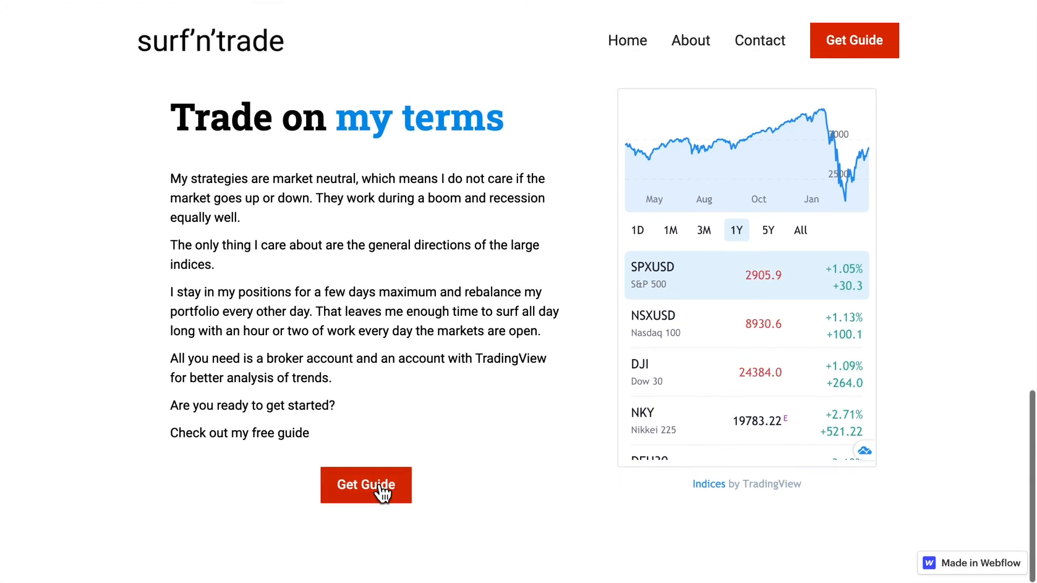
{"action": "scroll", "coordinate": [473, 324], "scroll_direction": "up", "scroll_amount": 2}
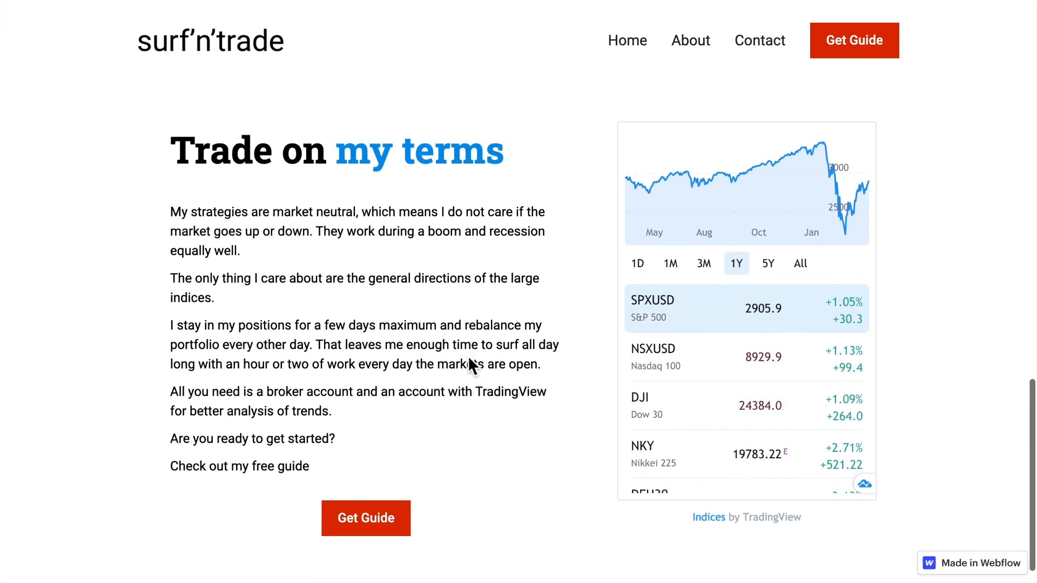